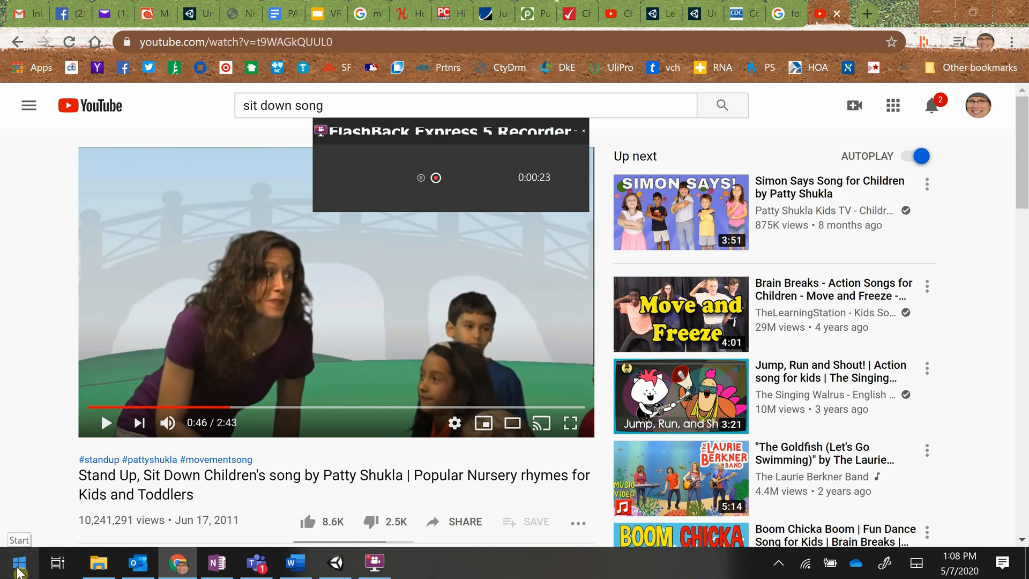
Open the Windows Sound settings from the Hardware and Sound section of Control Panel.
left_click(18, 566)
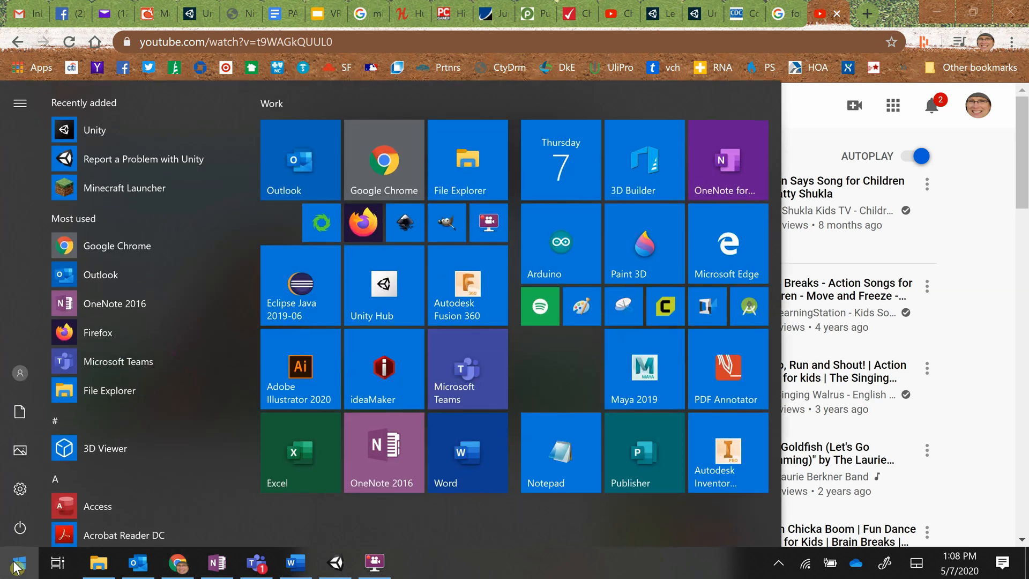
type("control")
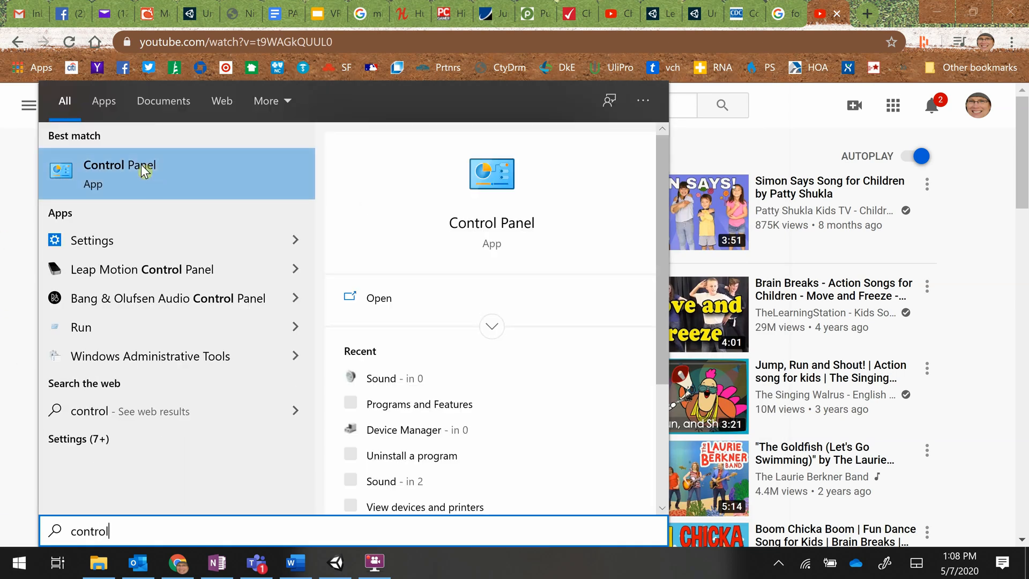
left_click(141, 165)
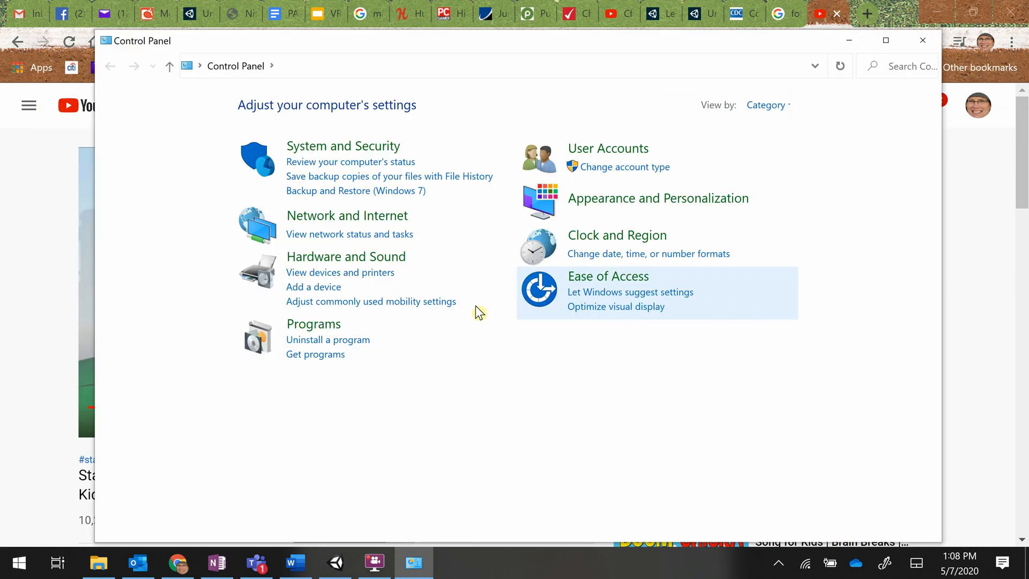
left_click(341, 263)
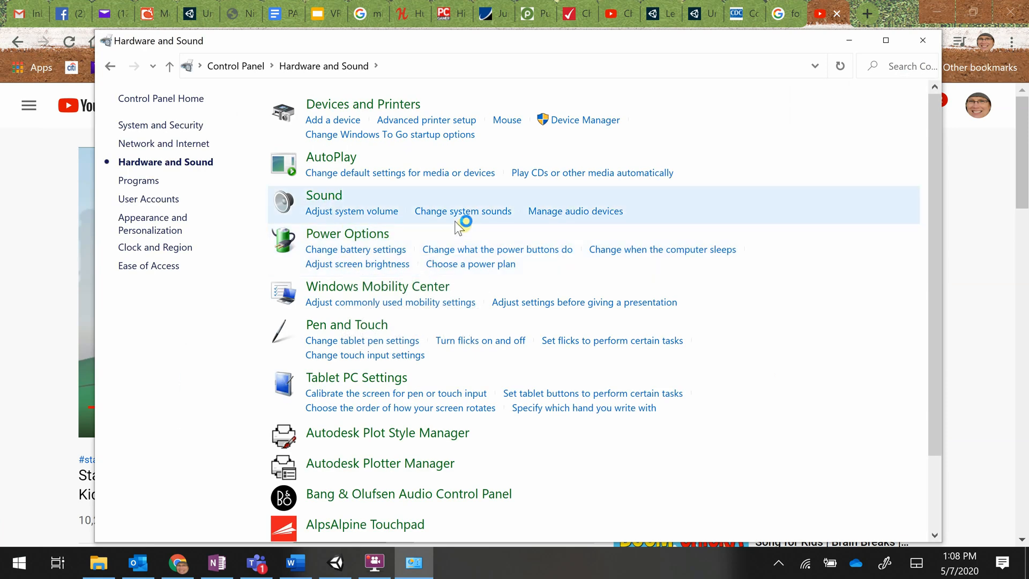
left_click(317, 199)
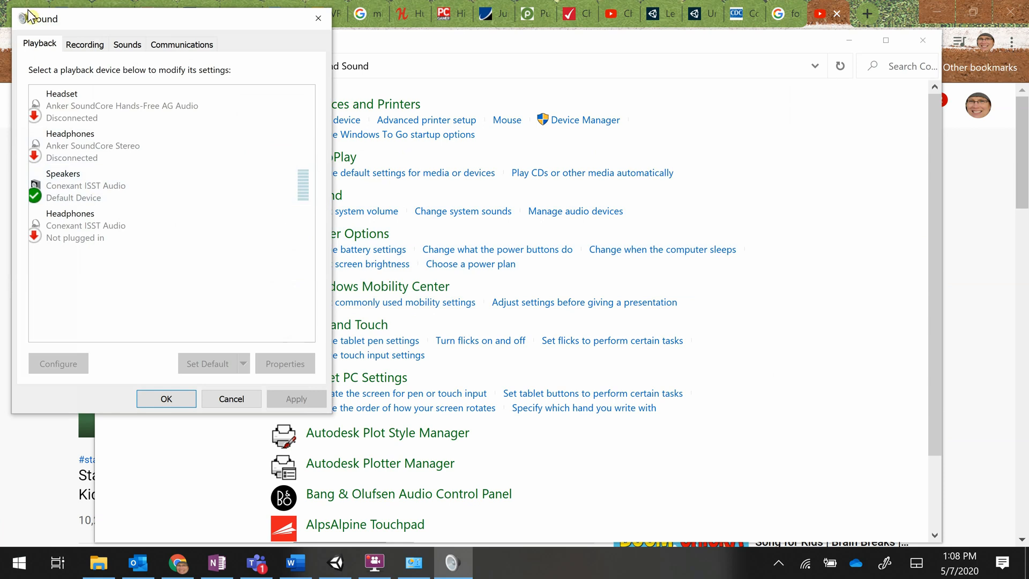
left_click_drag(134, 25, 320, 29)
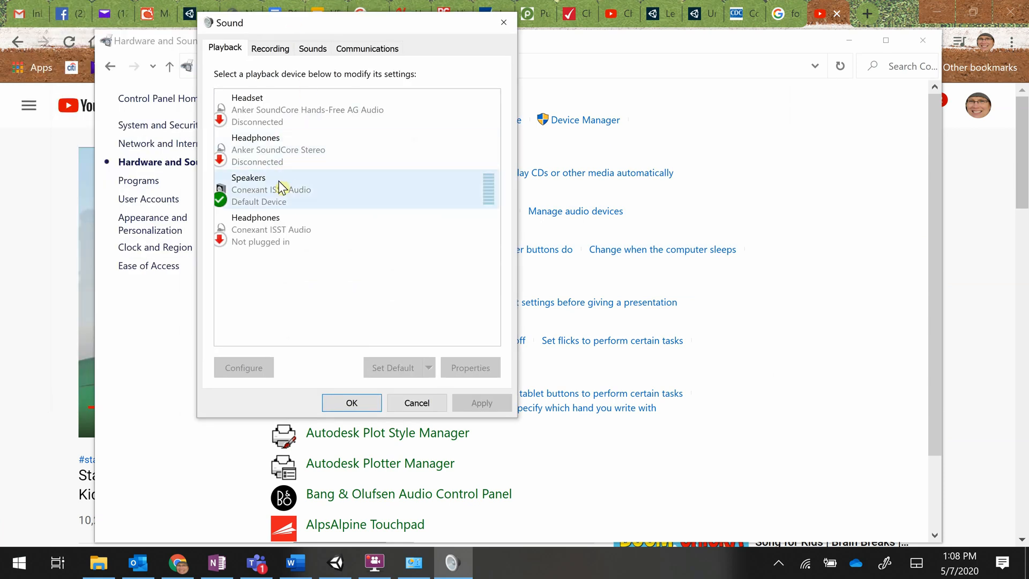
Show disabled devices in the list of sound recording devices.
left_click(270, 54)
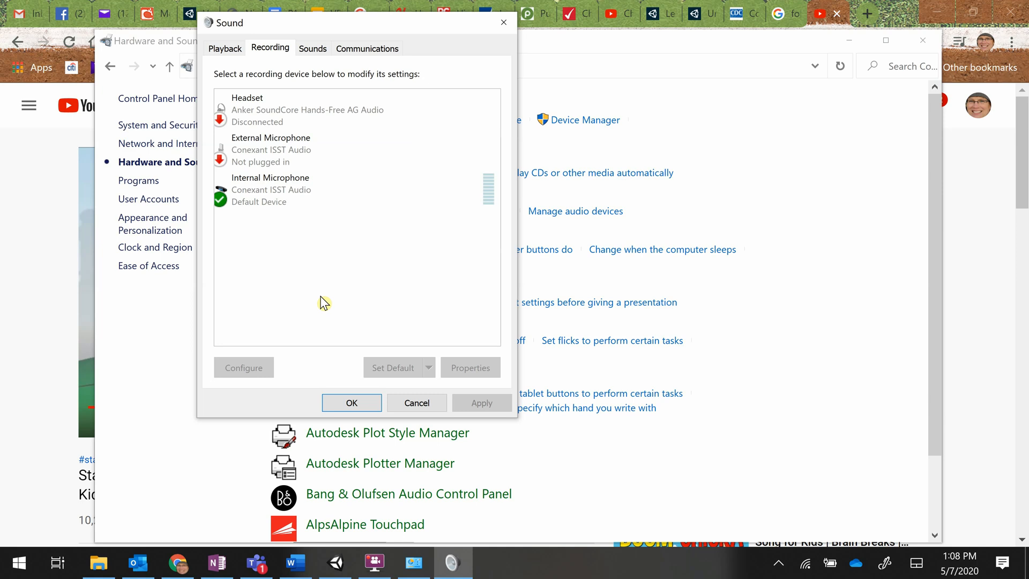
right_click(284, 251)
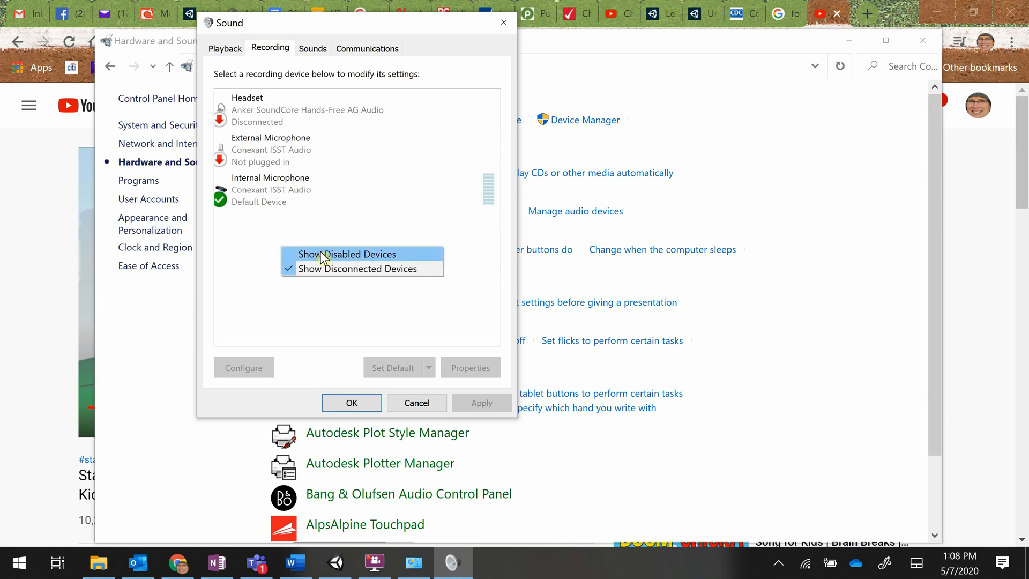
left_click(370, 260)
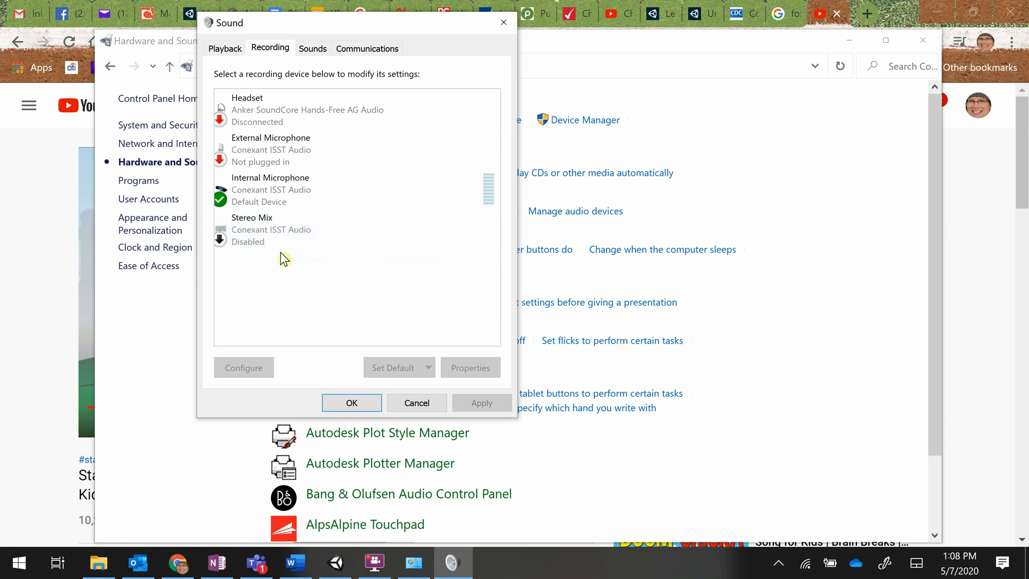
Enable the Stereo Mix recording device and confirm the sound settings.
right_click(288, 233)
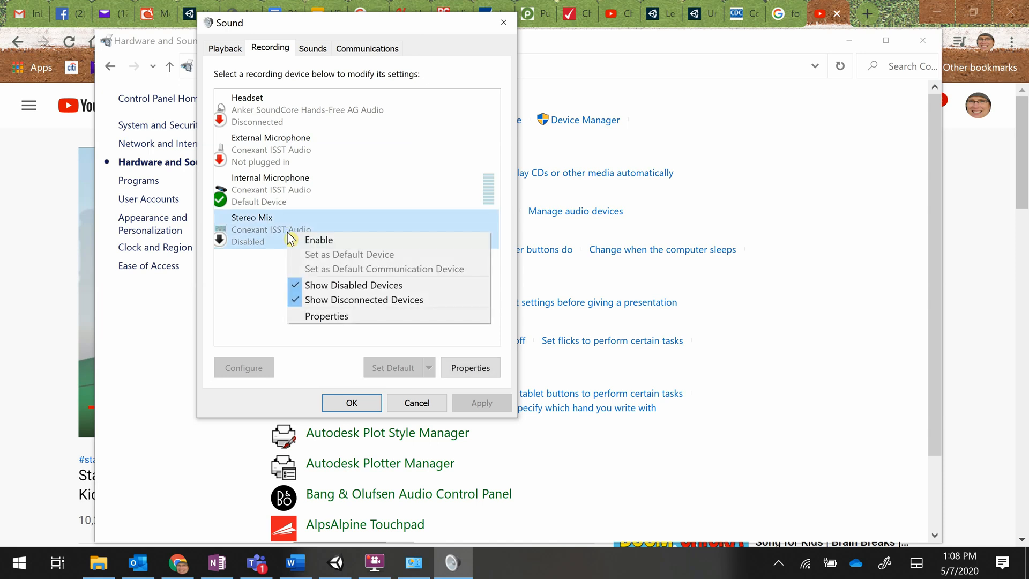
right_click(256, 239)
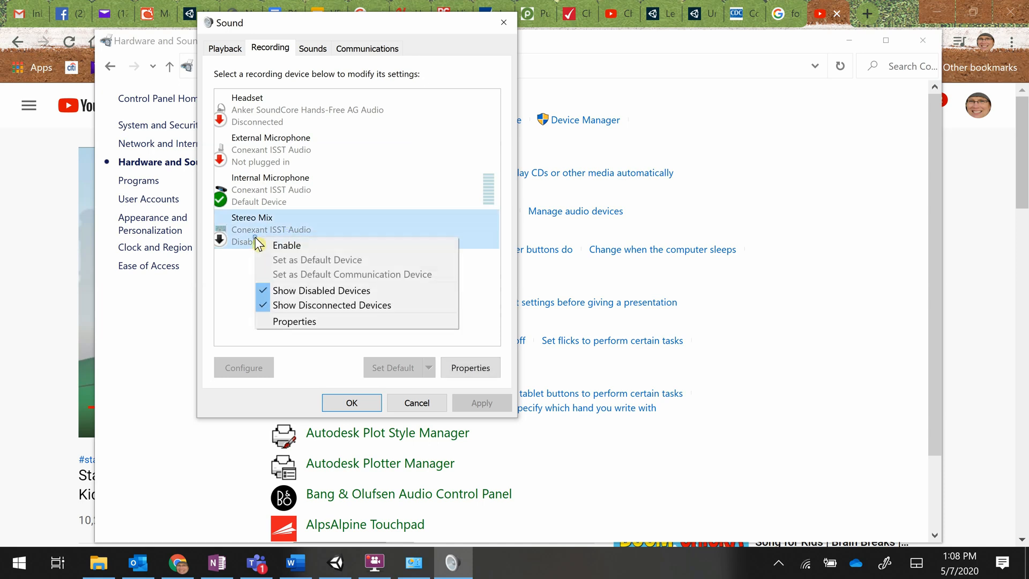
left_click(283, 247)
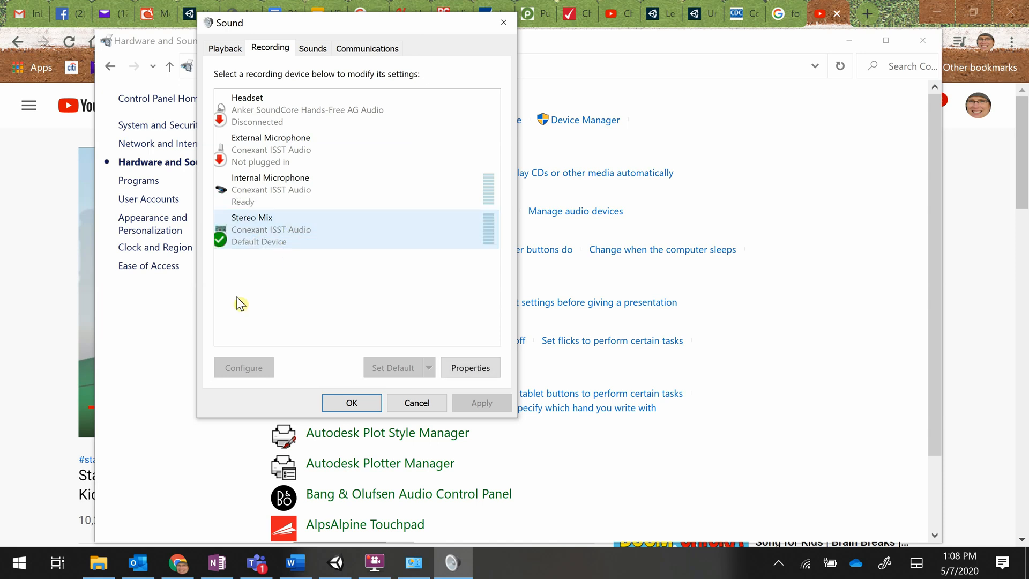
left_click(300, 240)
left_click(348, 404)
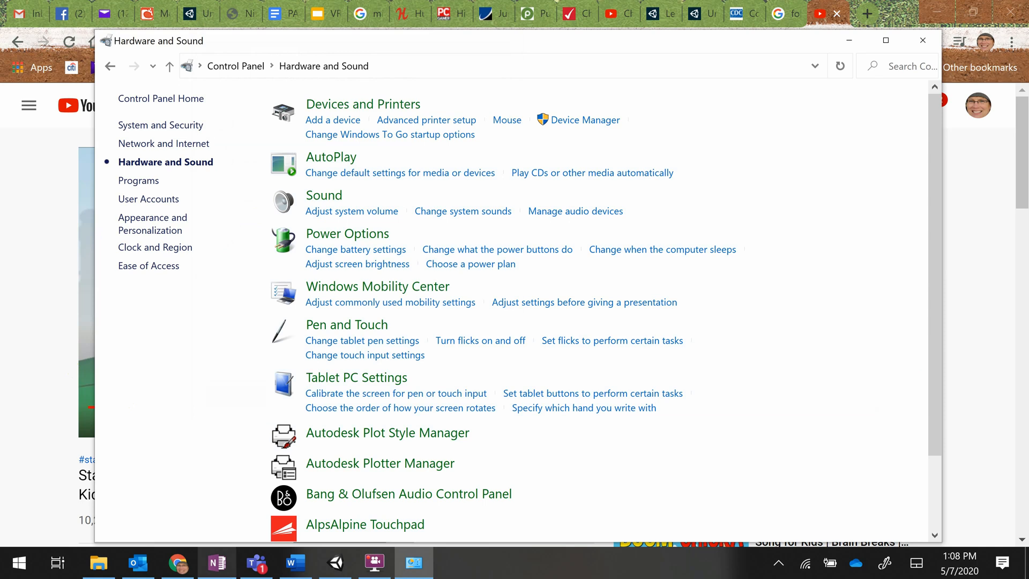
Launch Audacity and dismiss its welcome message.
left_click(22, 567)
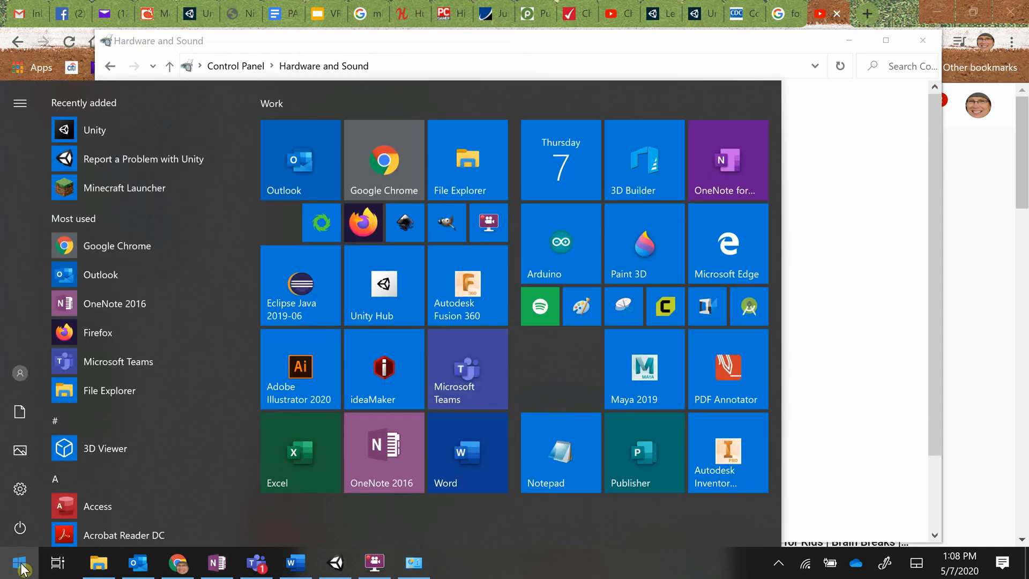
type("auda")
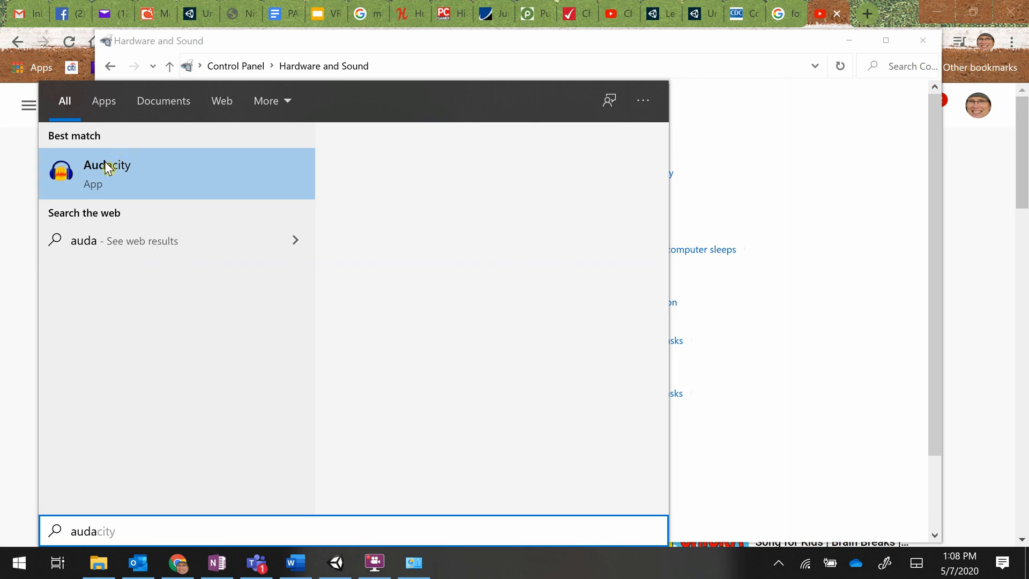
left_click(109, 167)
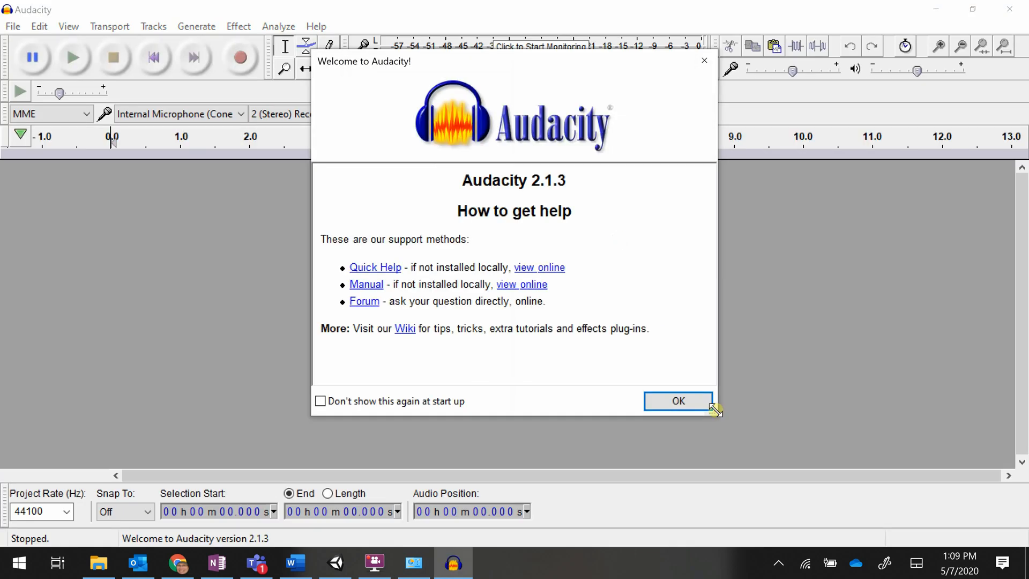
left_click(688, 406)
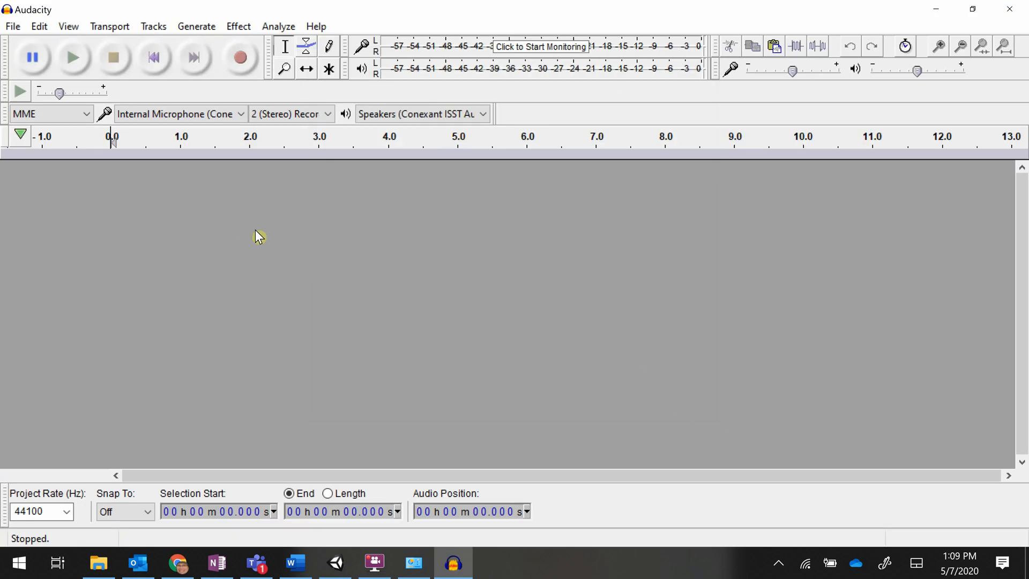
Set the recording device to Stereo Mix (Conexant ISST Audio) and raise the recording volume to maximum.
left_click(146, 120)
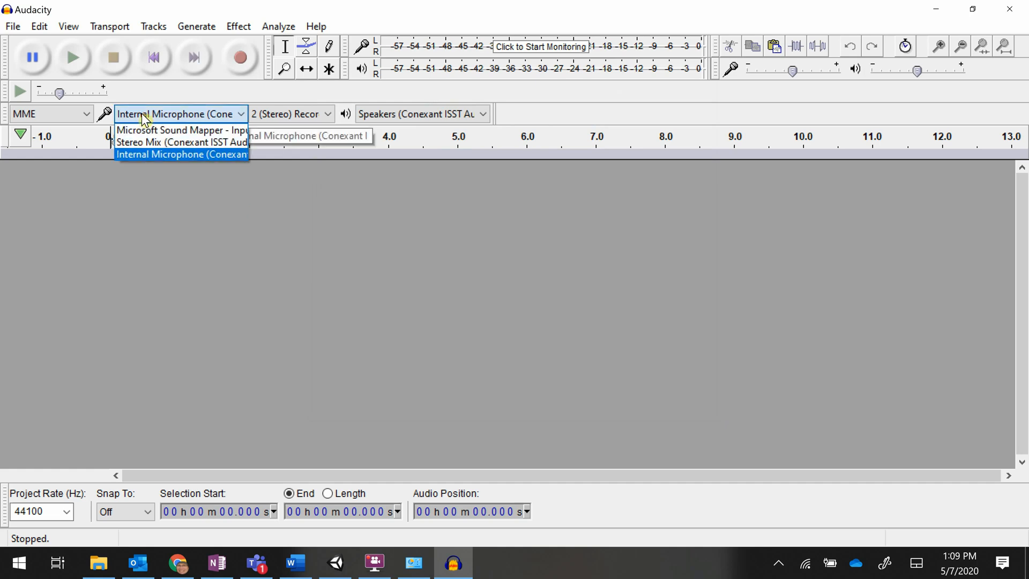
left_click(145, 142)
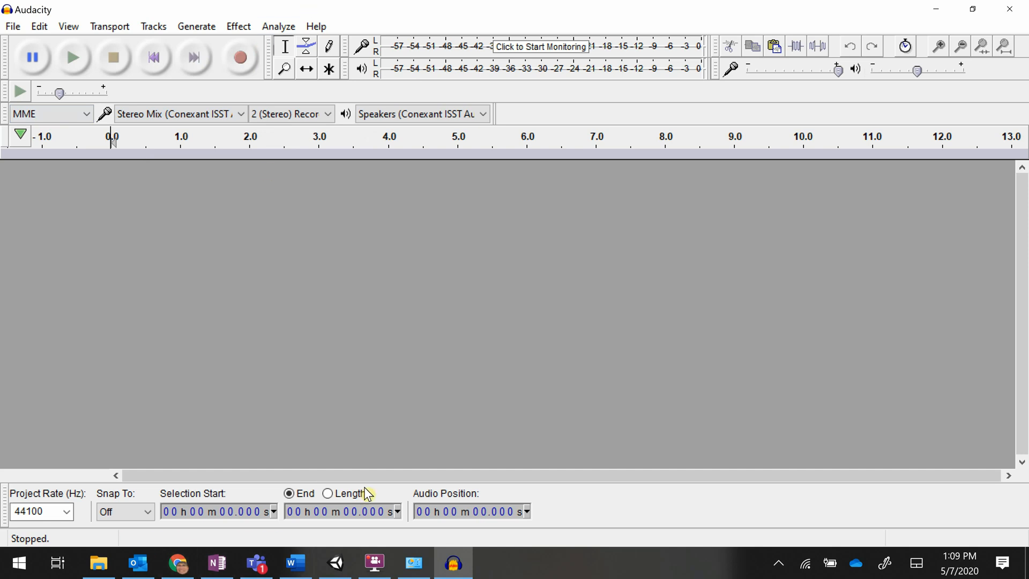
Record about 32 seconds of the Stand Up, Sit Down song playing on YouTube in Chrome, ending in Audacity.
mouse_move(183, 573)
left_click(241, 59)
left_click(180, 564)
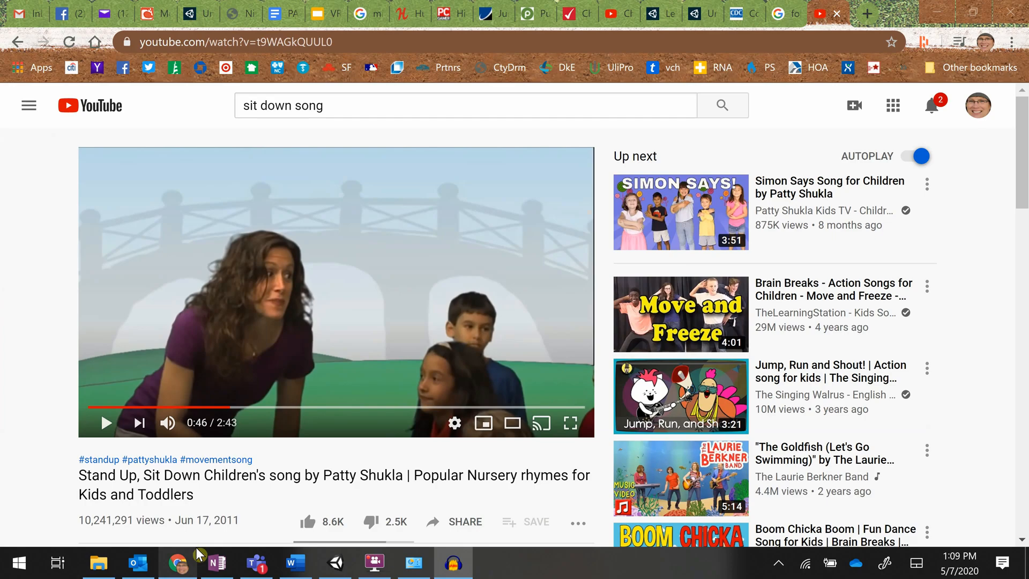
left_click(333, 311)
left_click(453, 563)
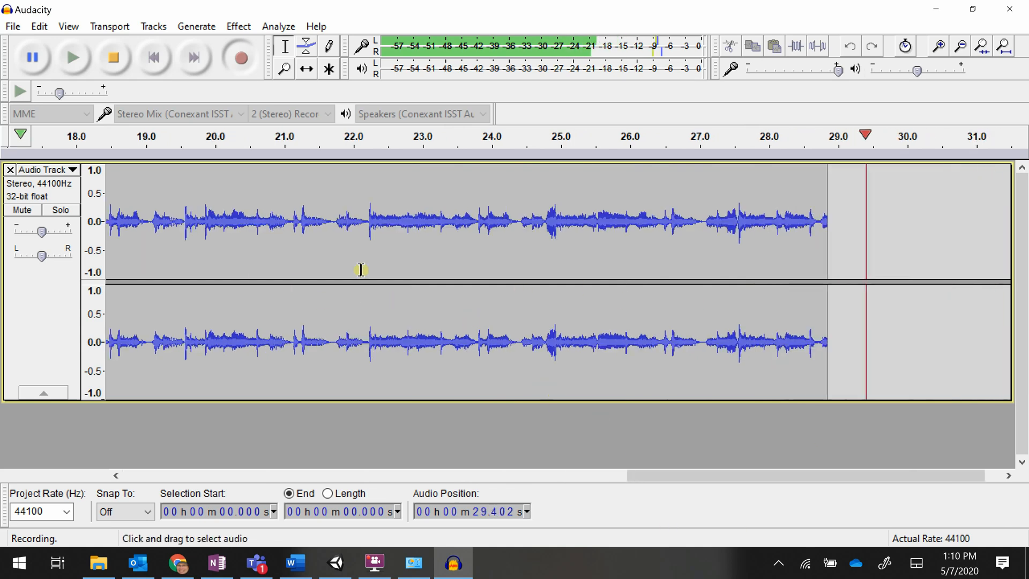
left_click(114, 58)
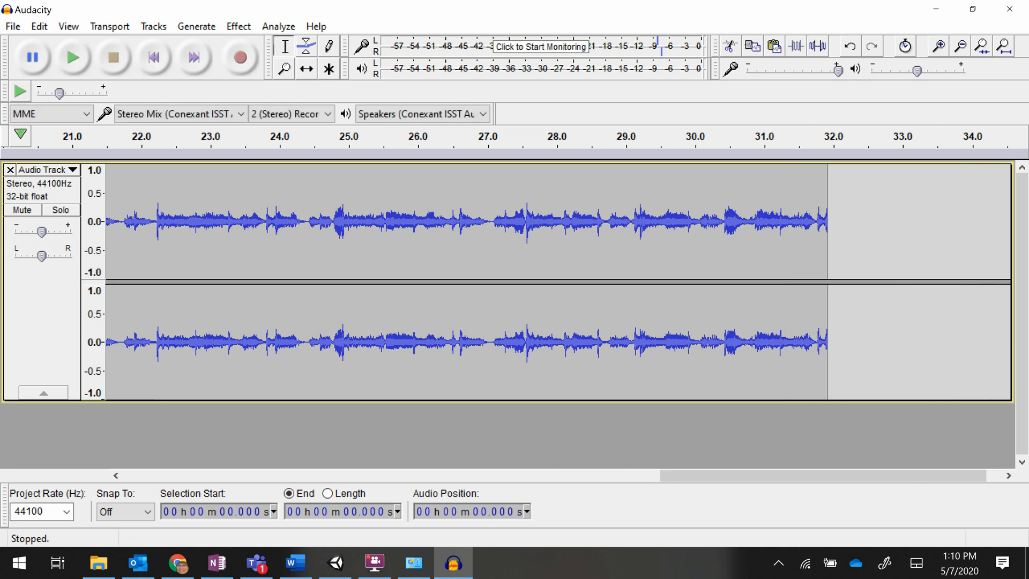
left_click(179, 572)
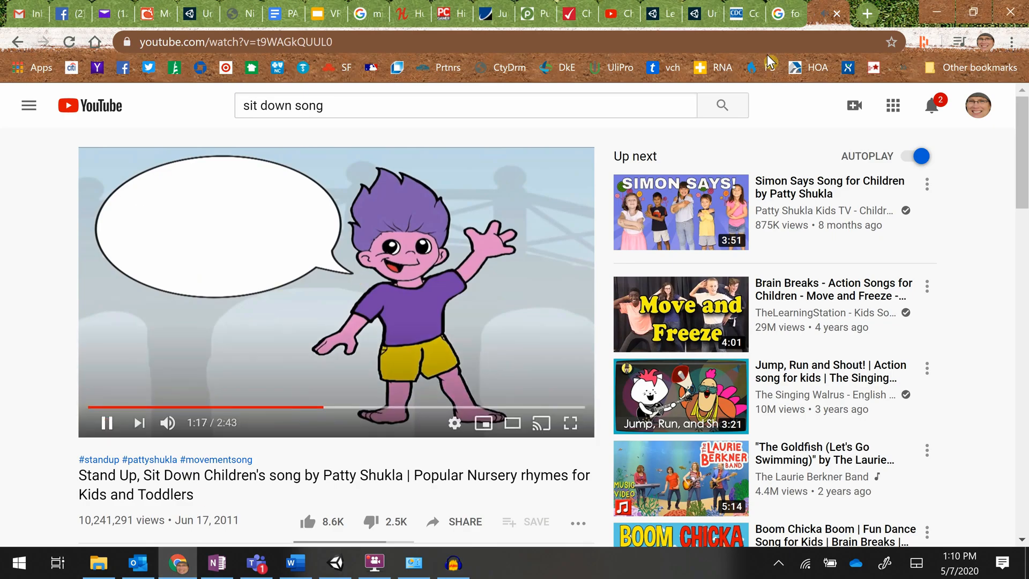
left_click(453, 563)
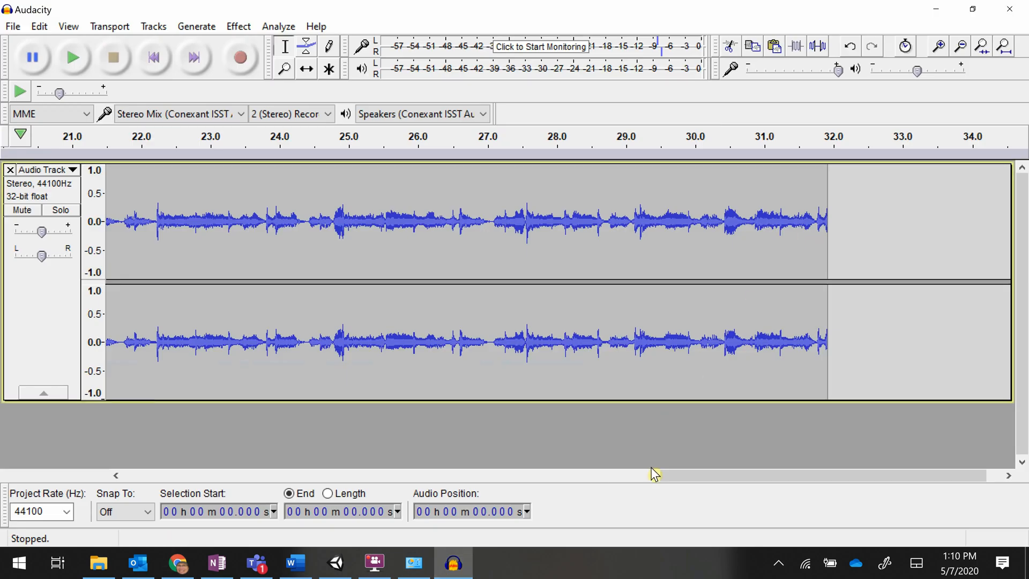
Play back the recording from its beginning, stop it, and toggle pause on and off.
left_click_drag(692, 477, 92, 479)
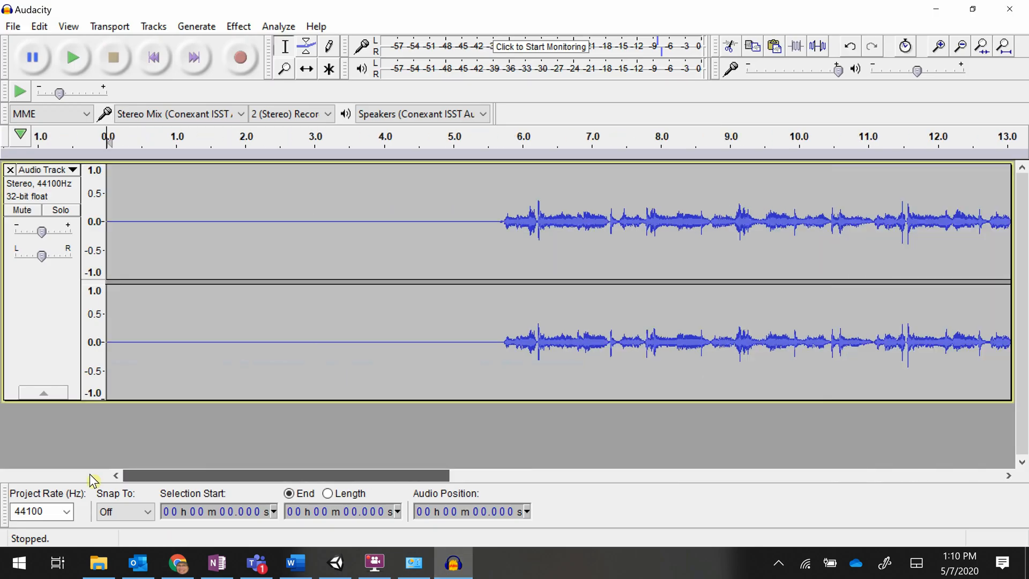
left_click(75, 58)
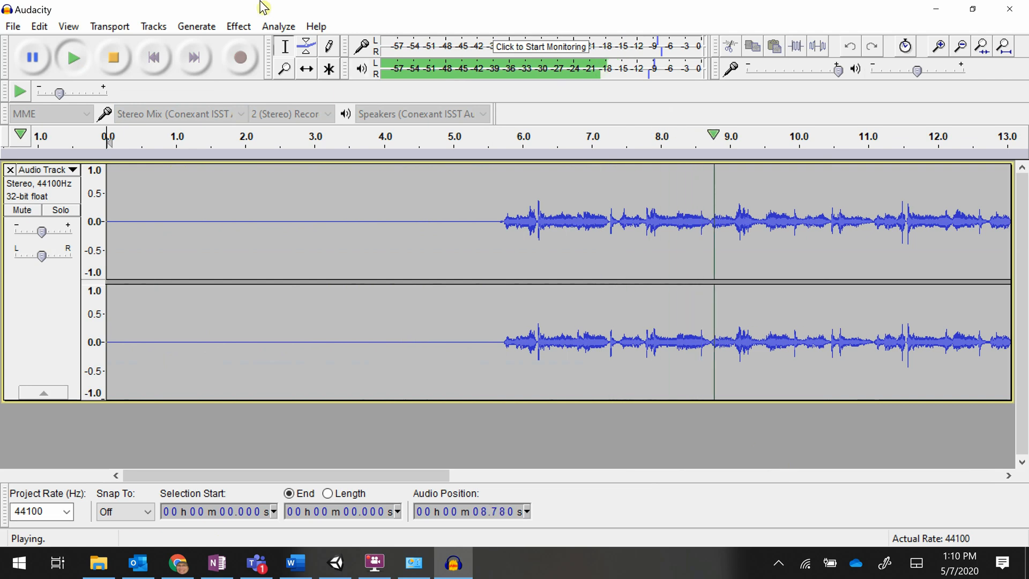
left_click(113, 57)
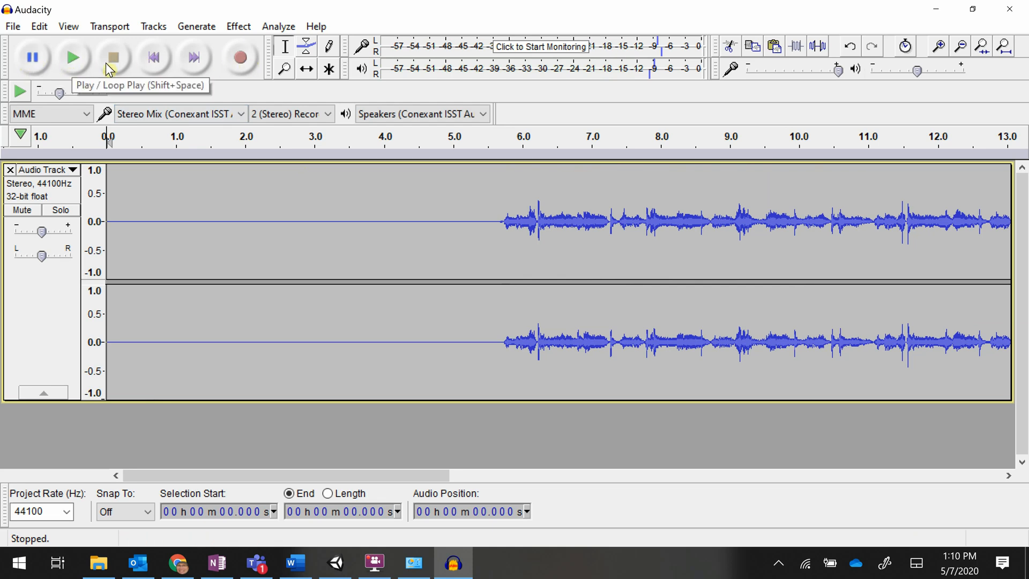
left_click(30, 65)
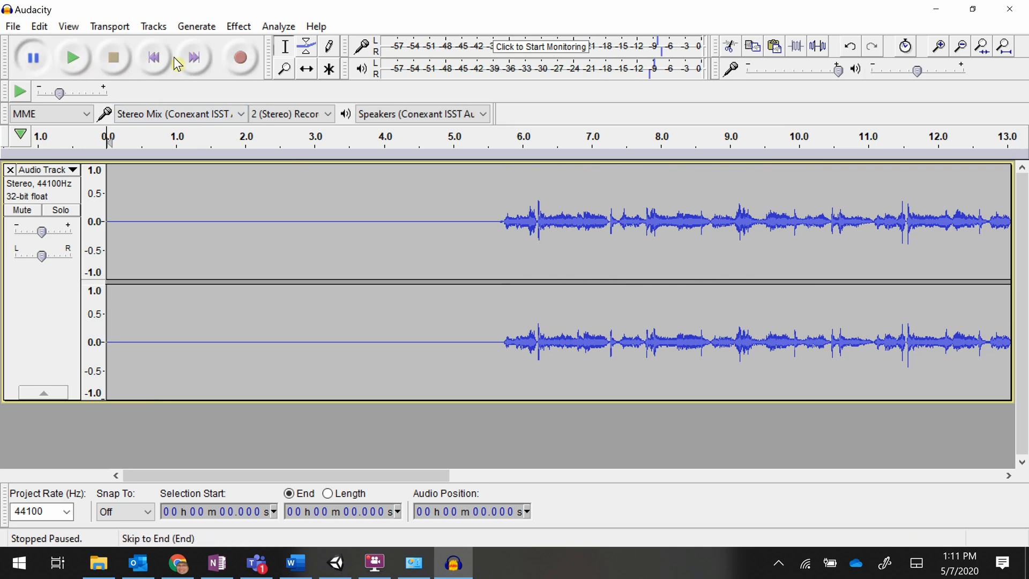
left_click(33, 58)
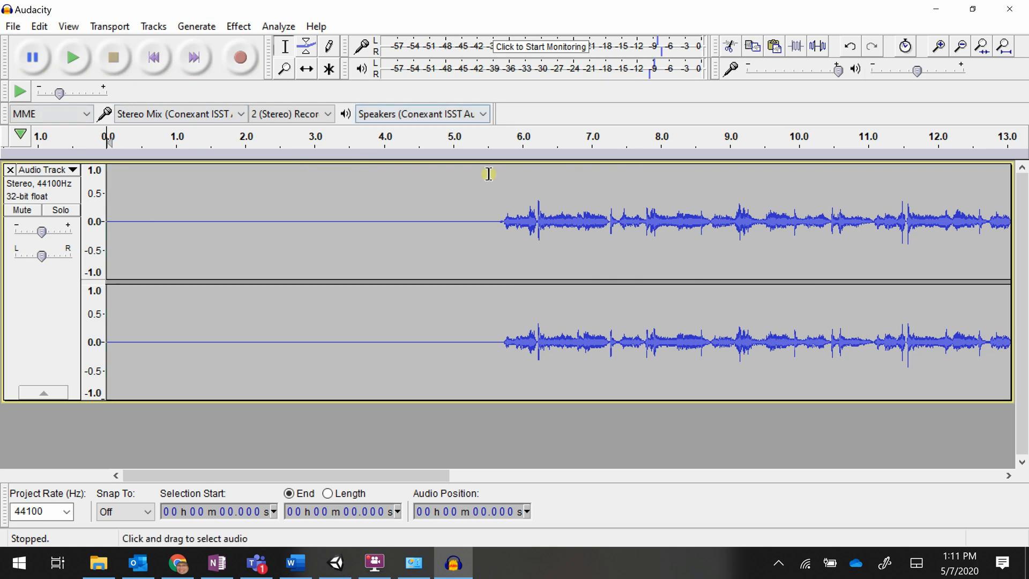
Delete the silent section of about 5.6 seconds at the start of the recorded track.
left_click_drag(496, 193, 3, 278)
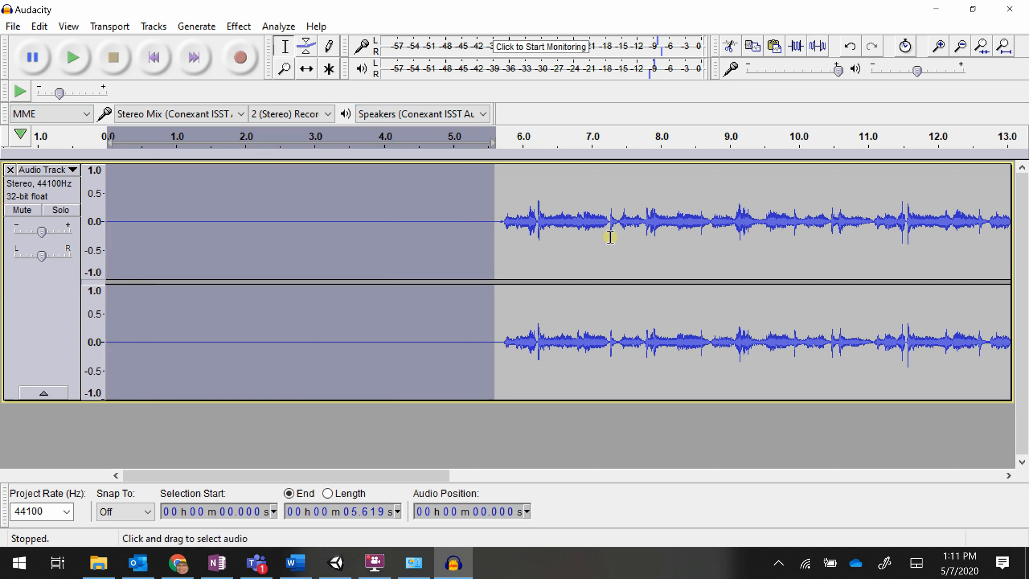
key("Delete")
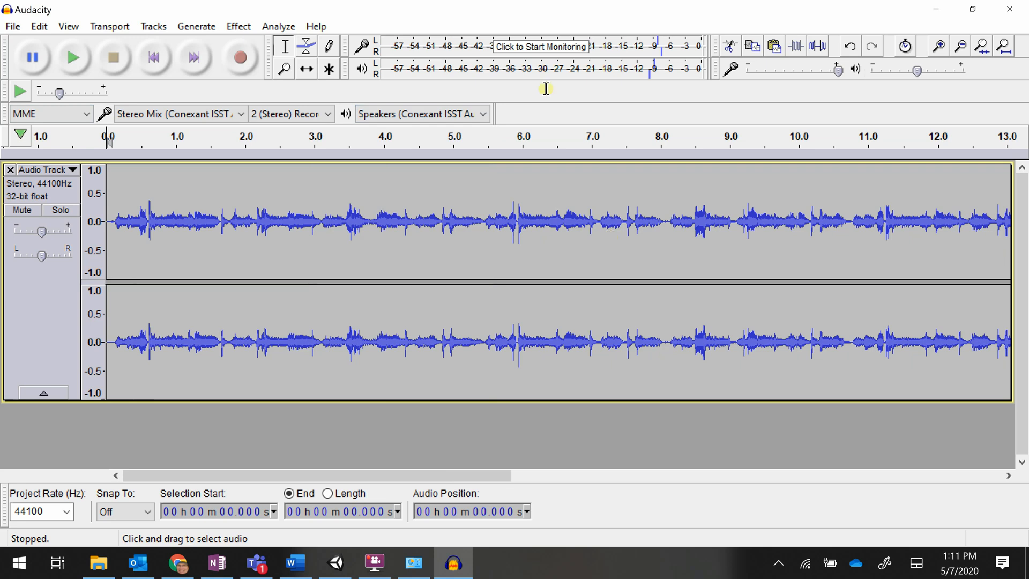
Save the project as standUpSong in the Audacity folder.
left_click(3, 27)
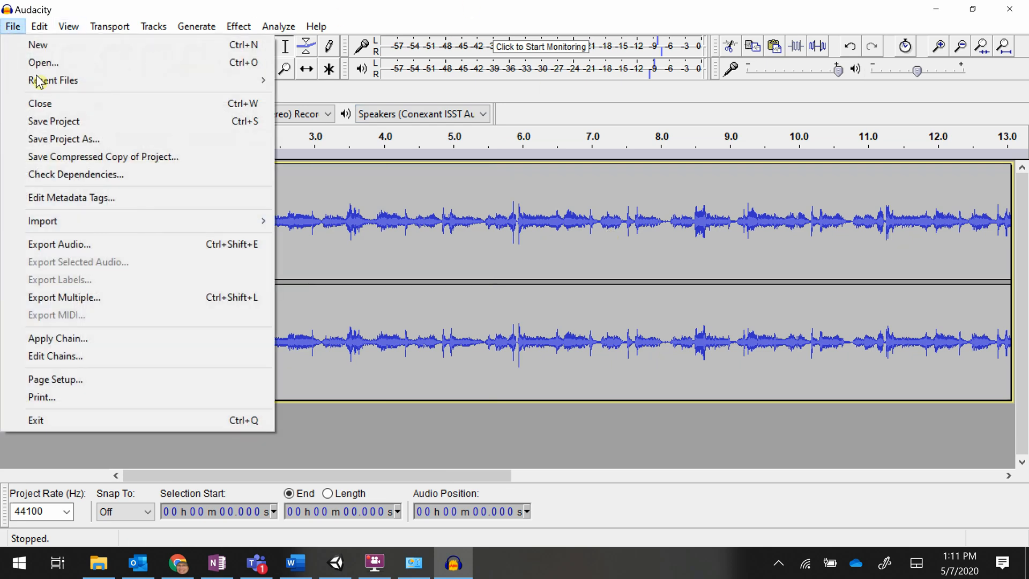
left_click(76, 122)
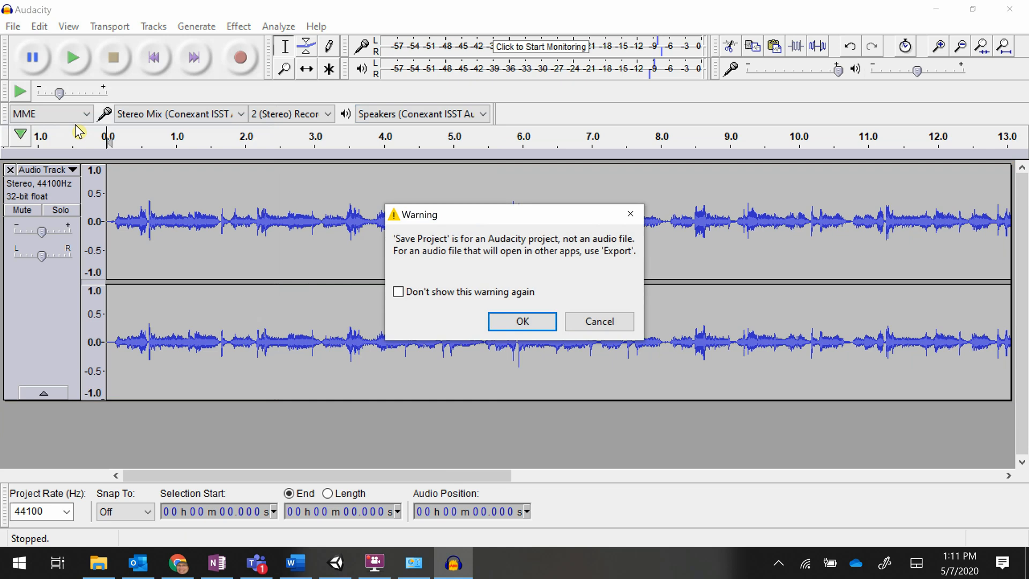
key("Return")
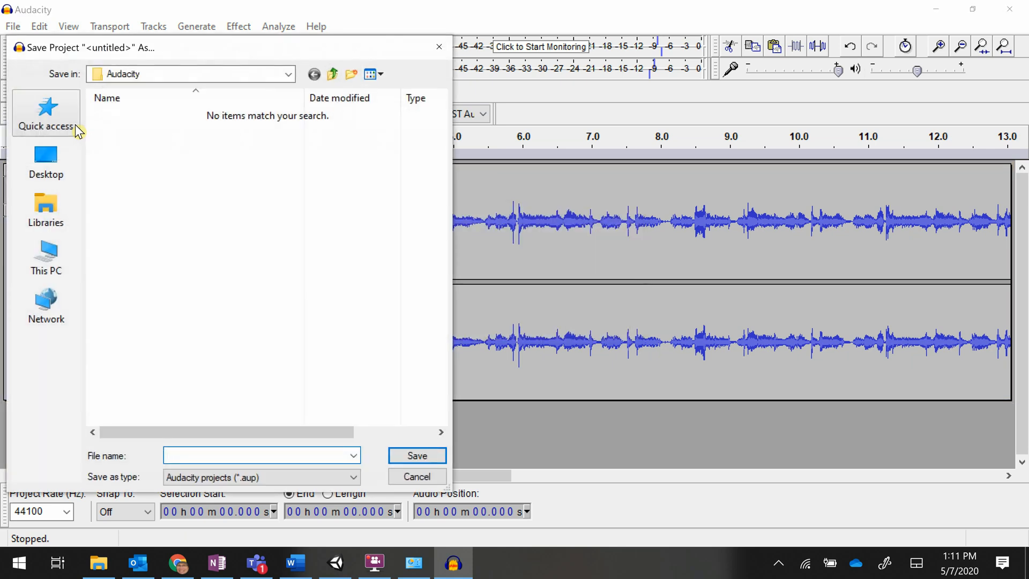
type("standUpSong")
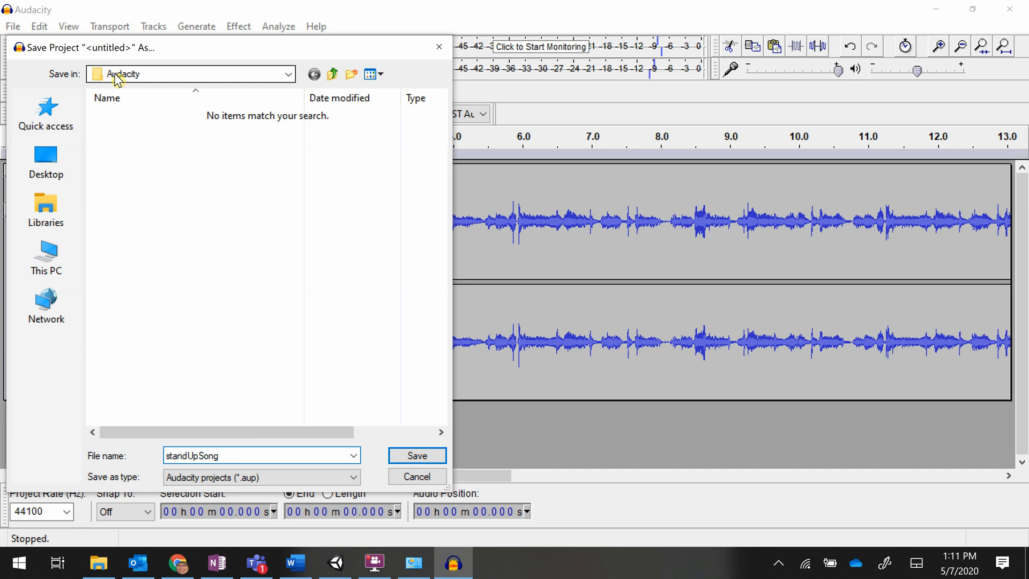
left_click(423, 457)
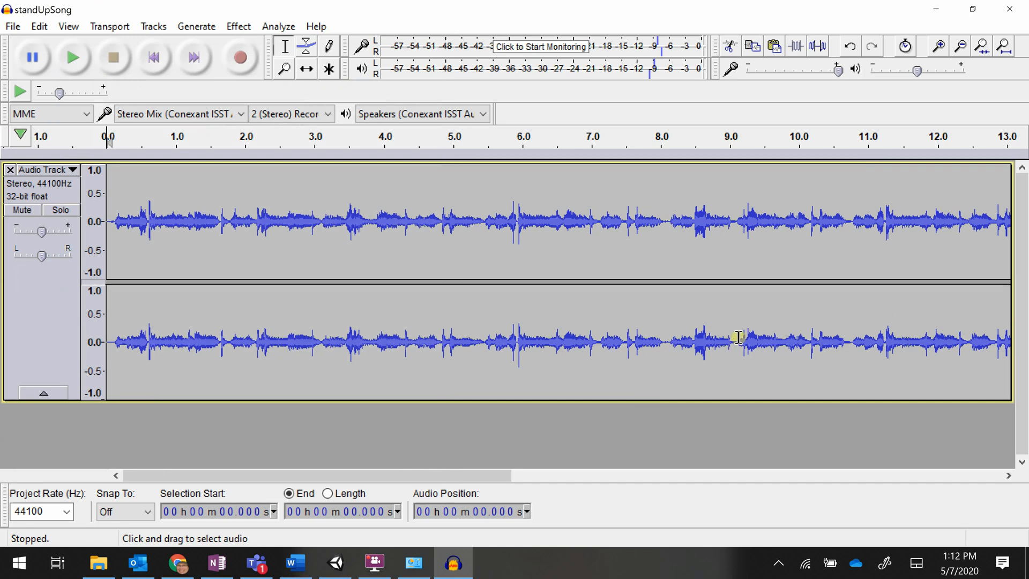
Start an audio export of standUpSong.ogg with Ogg Vorbis Files as the format.
left_click(13, 27)
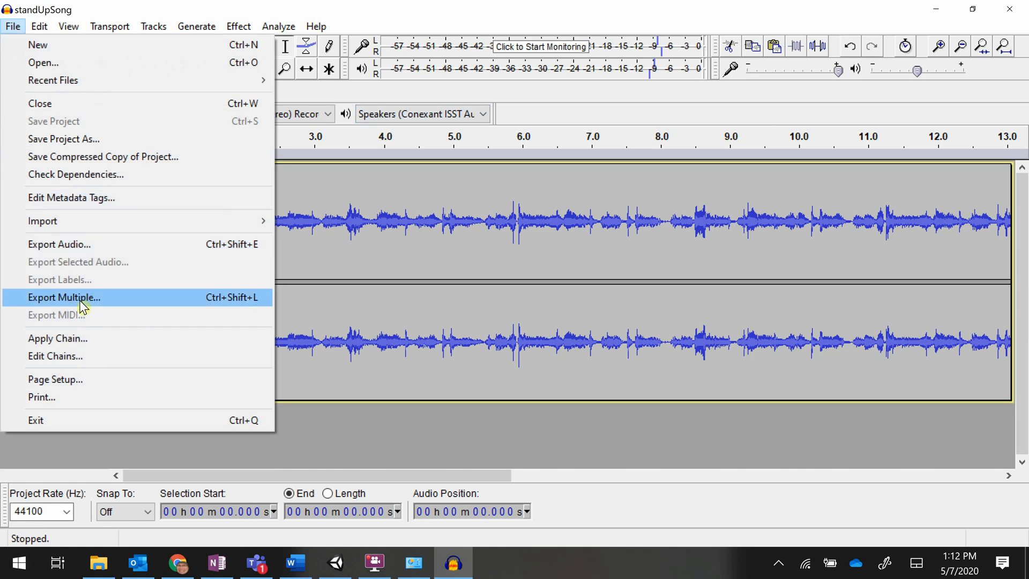
left_click(82, 245)
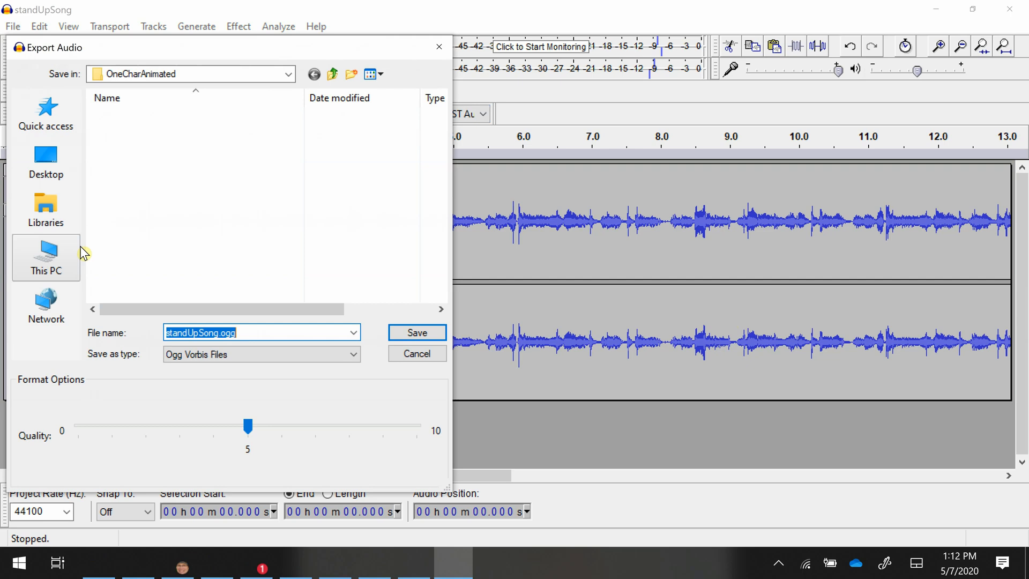
left_click(224, 354)
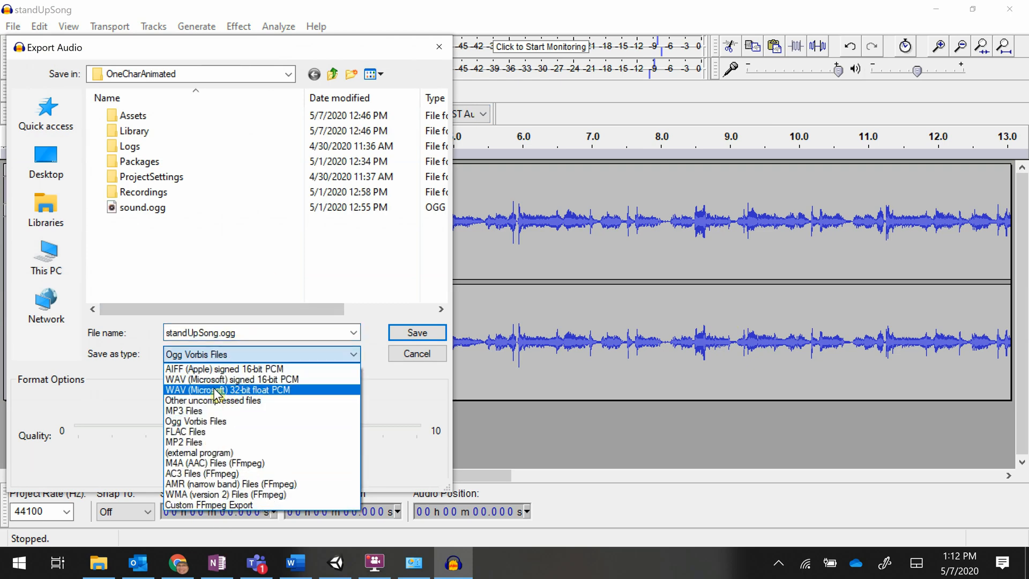
left_click(198, 422)
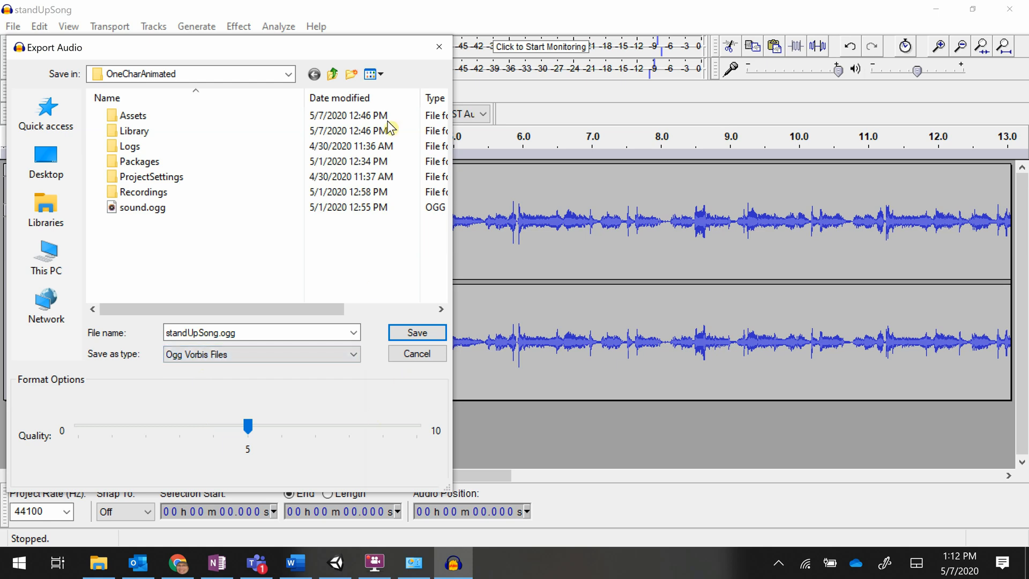
Change the export location to the UnityProjects folder inside Documents and look through its project folders.
left_click(145, 75)
left_click(143, 76)
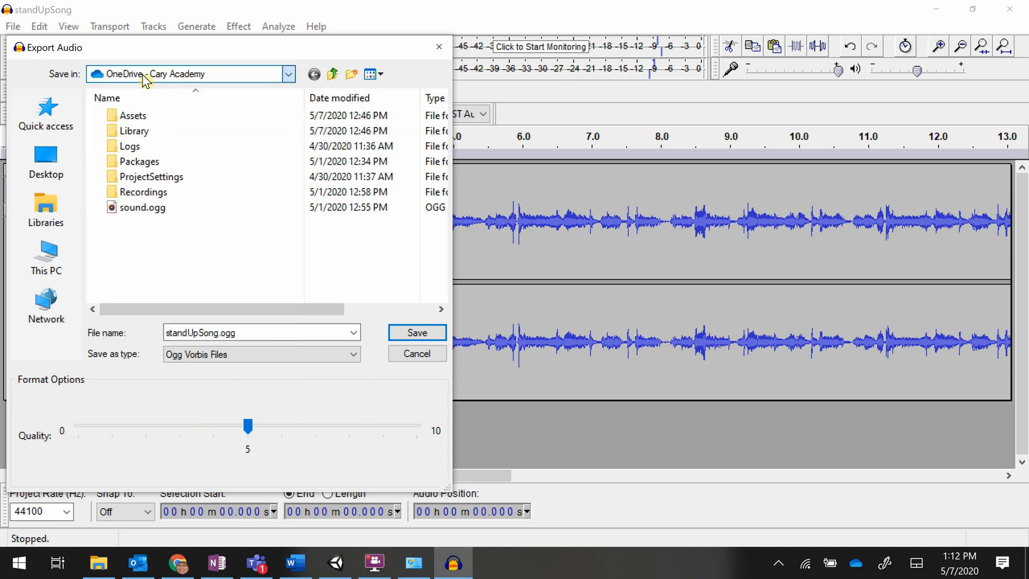
left_click(145, 80)
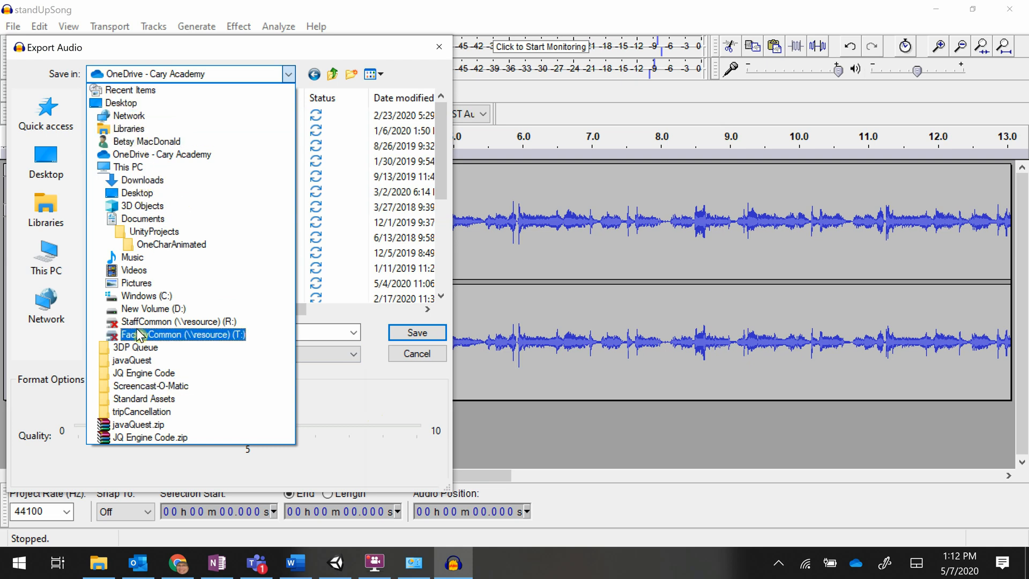
left_click(154, 220)
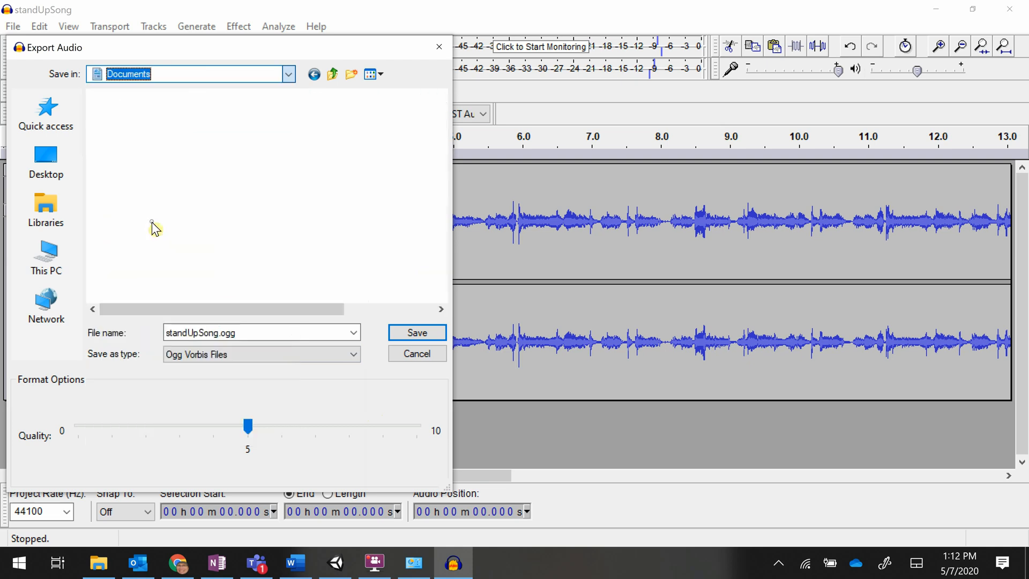
scroll(170, 236, "down", 5)
double_click(161, 222)
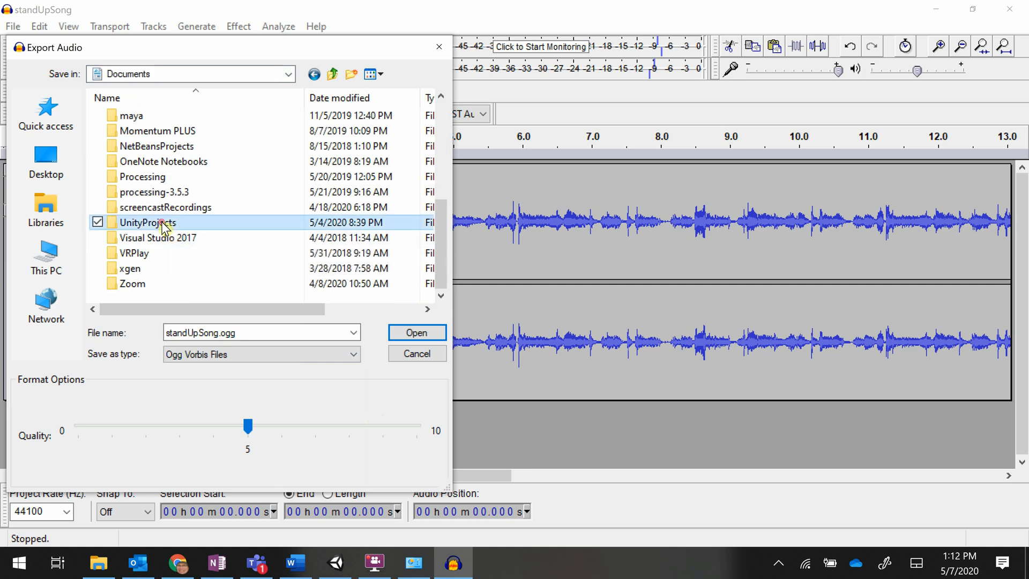
scroll(164, 228, "down", 10)
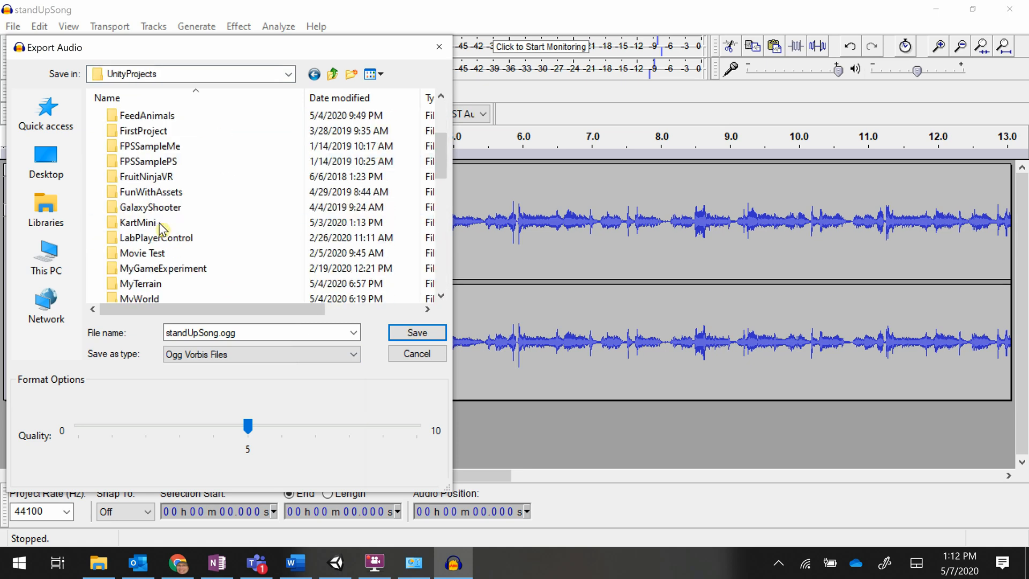
scroll(163, 228, "up", 10)
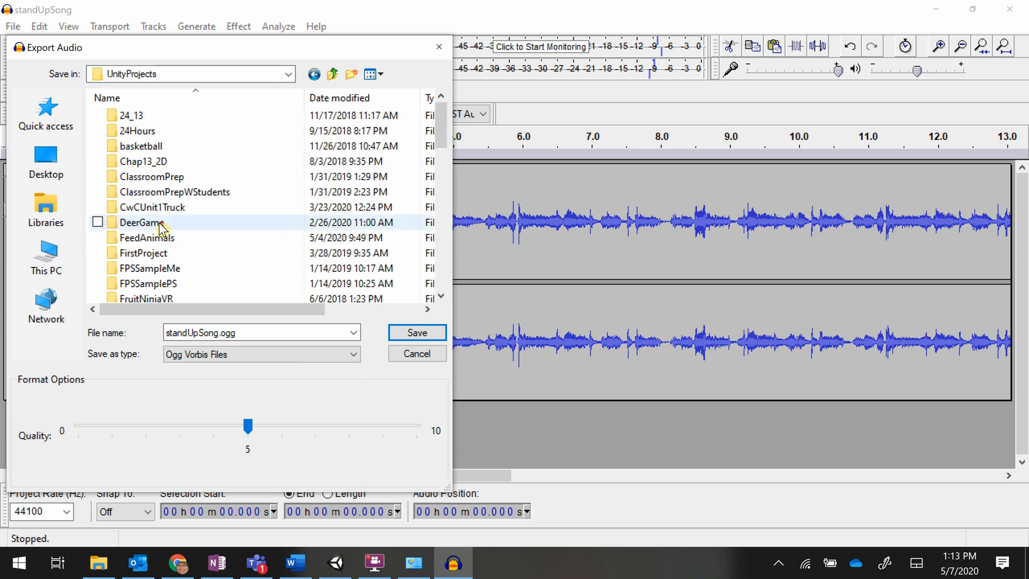
Export standUpSong.ogg into the walkSitTest project's Assets folder with blank metadata tags, and check the file in File Explorer.
left_click(377, 101)
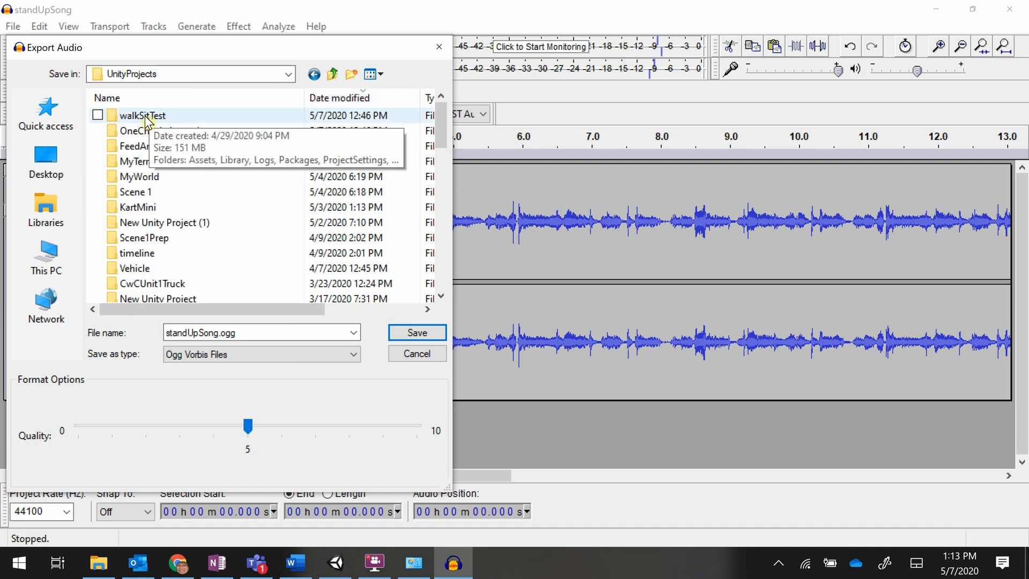
left_click(146, 117)
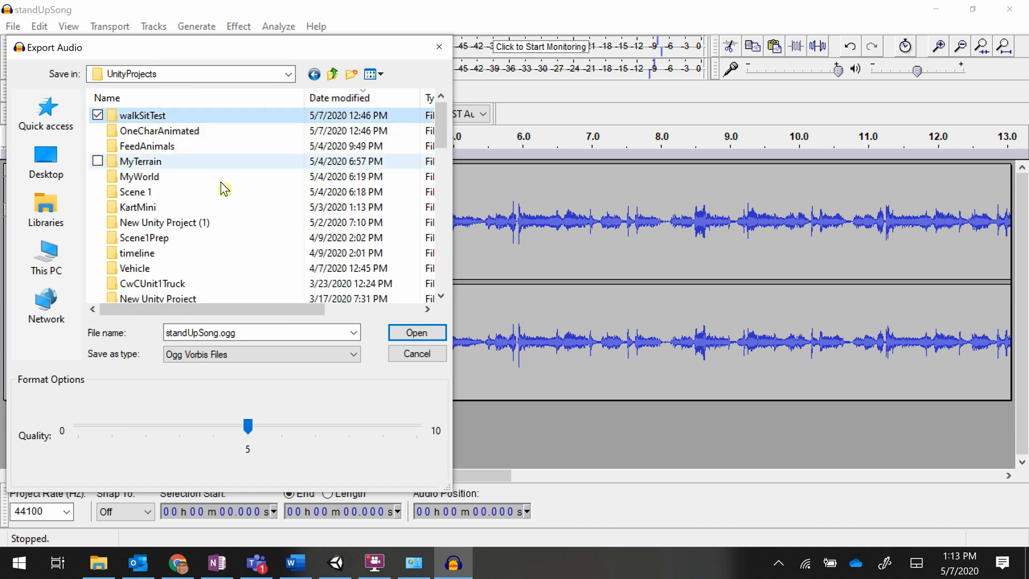
left_click(409, 337)
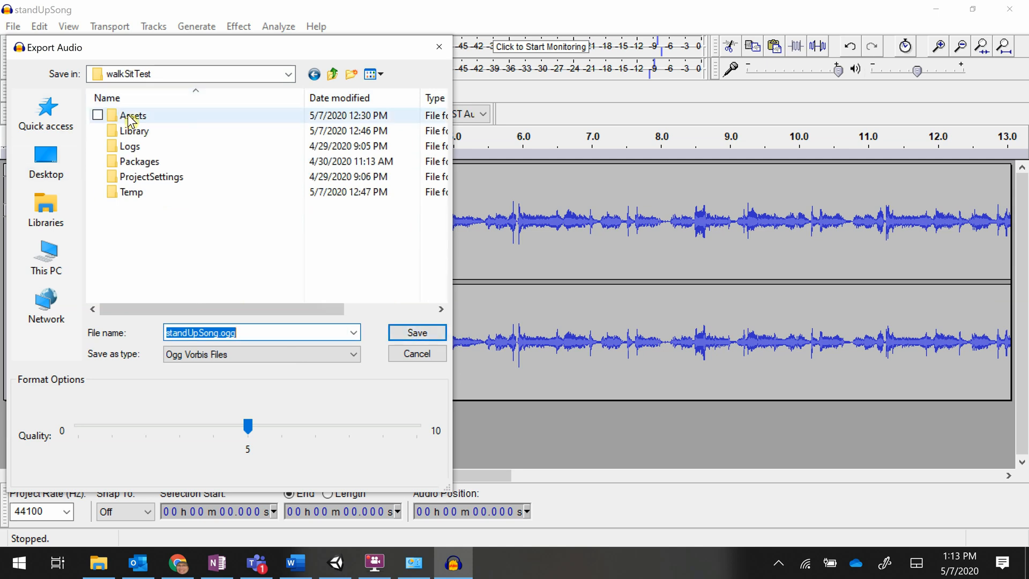
double_click(130, 116)
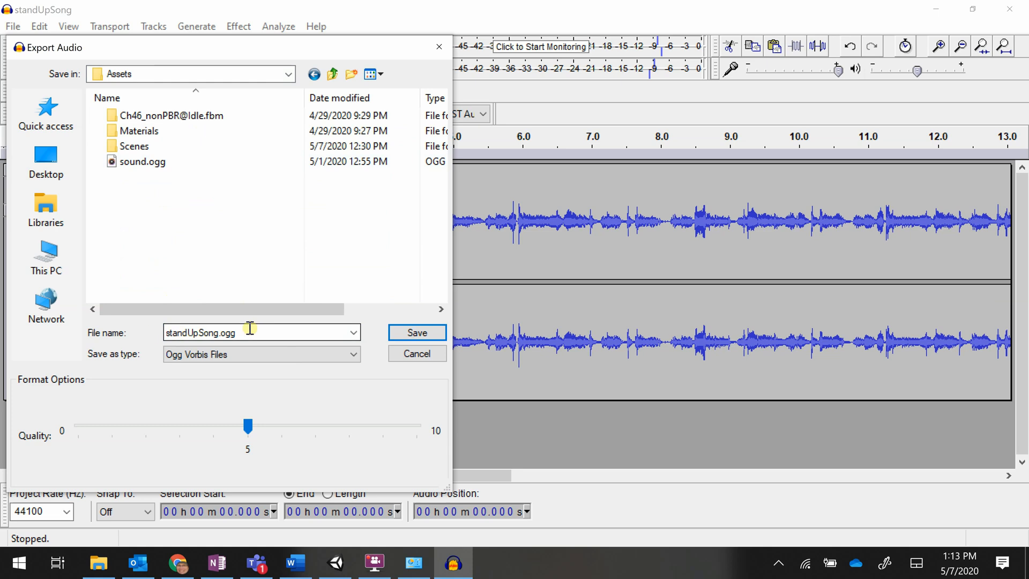
left_click(419, 335)
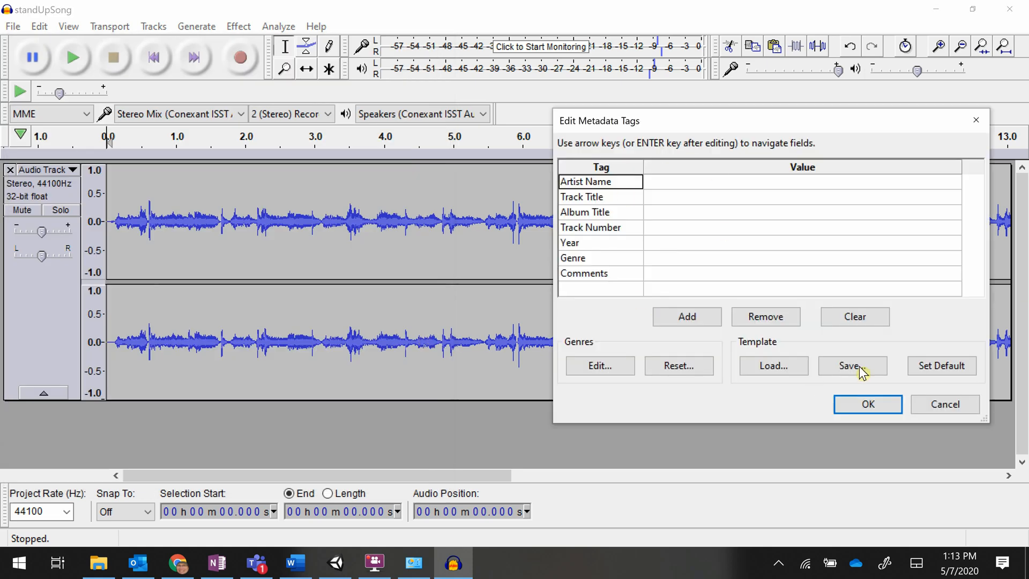
left_click(899, 406)
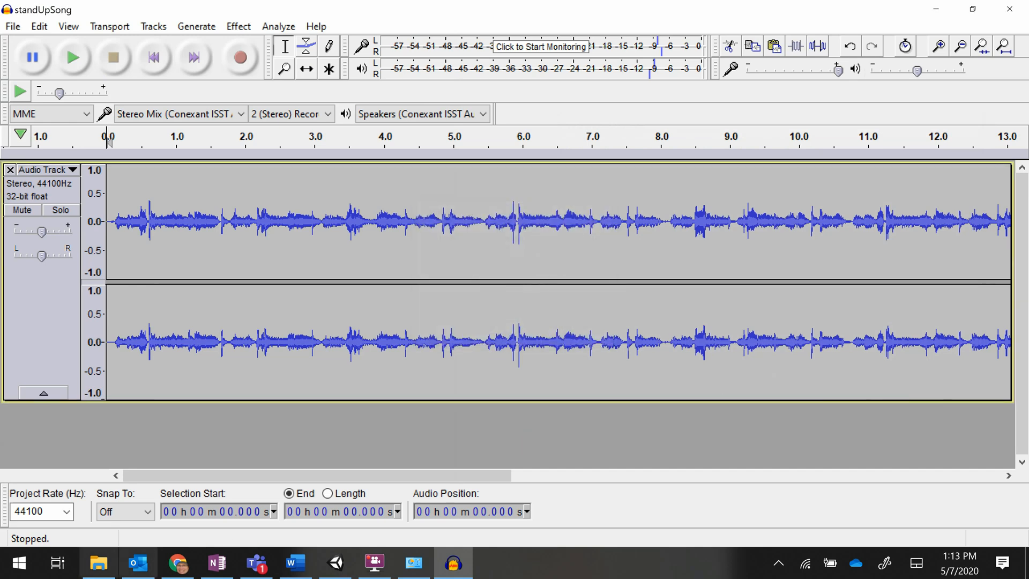
left_click(99, 563)
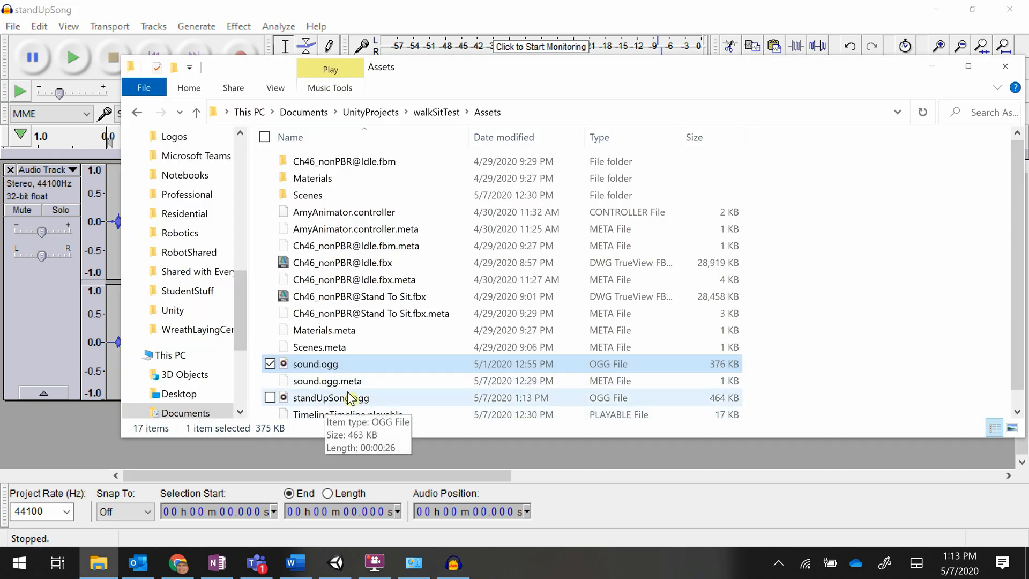
Switch to Unity and delete the audio track holding the sound clip from the Timeline object's timeline.
left_click(336, 563)
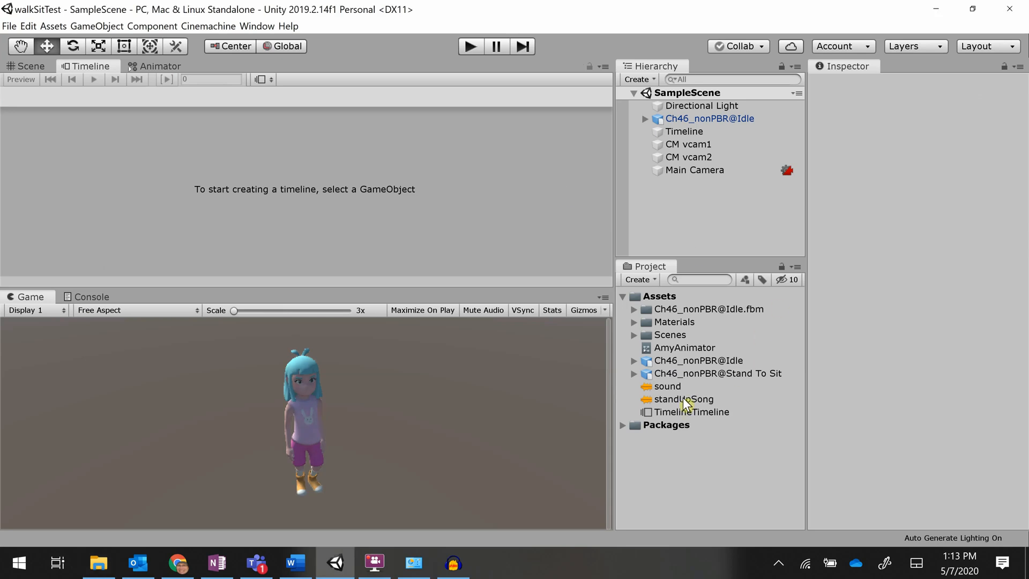
left_click(671, 133)
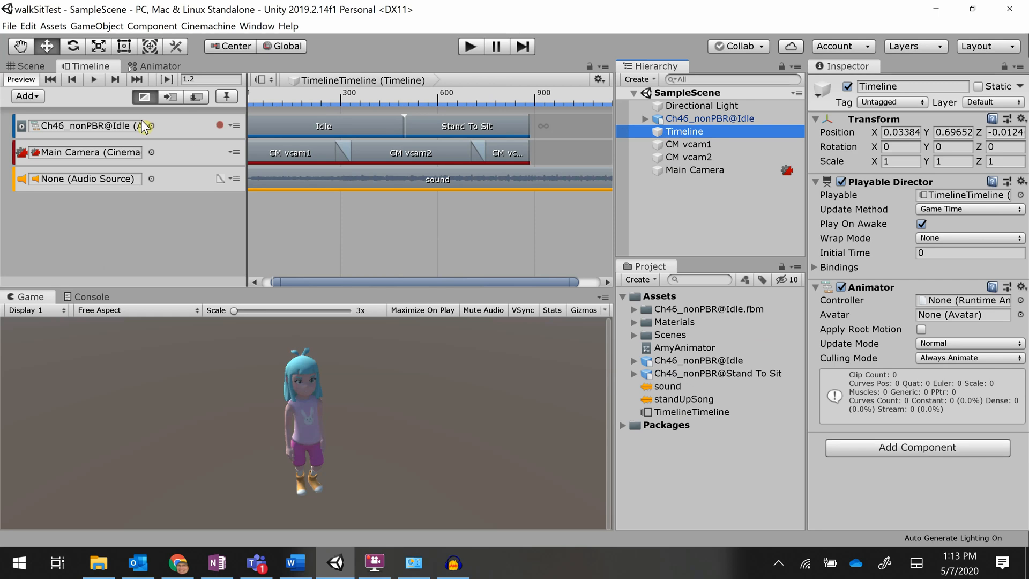
left_click(179, 176)
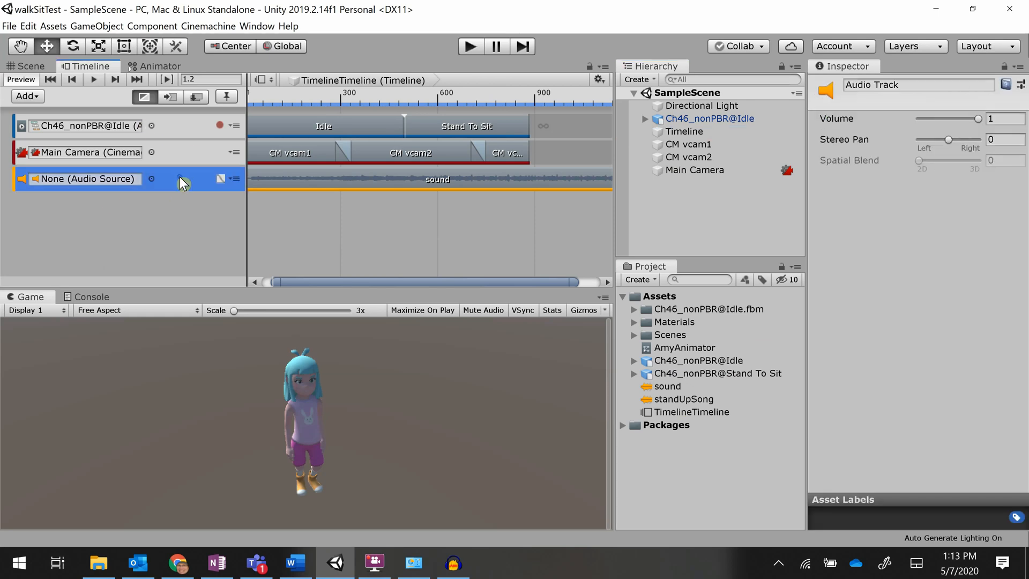
right_click(179, 176)
left_click(209, 229)
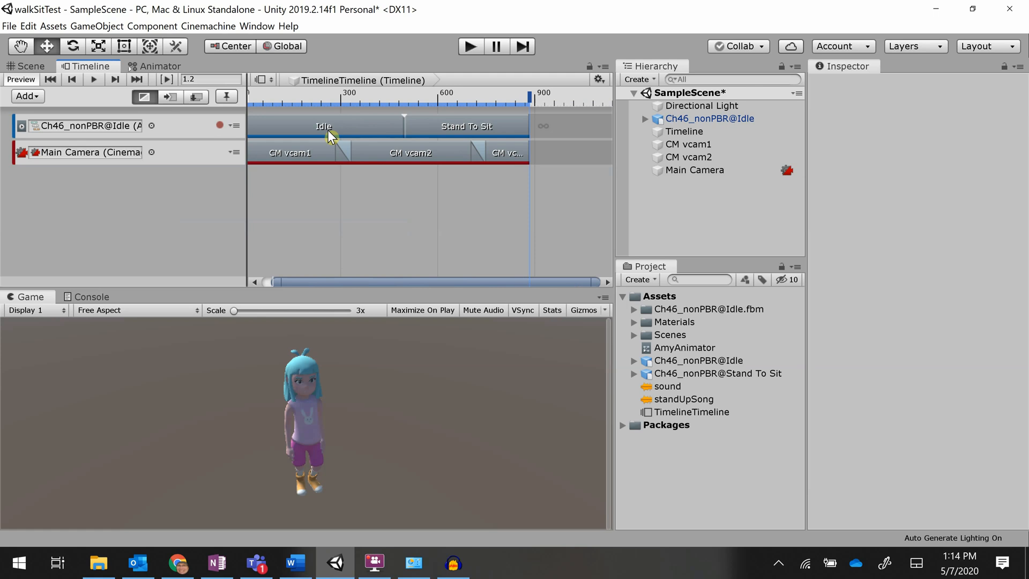
Add a new audio track to the timeline and place the standUpSong asset on it, starting at frame 0.
left_click(28, 97)
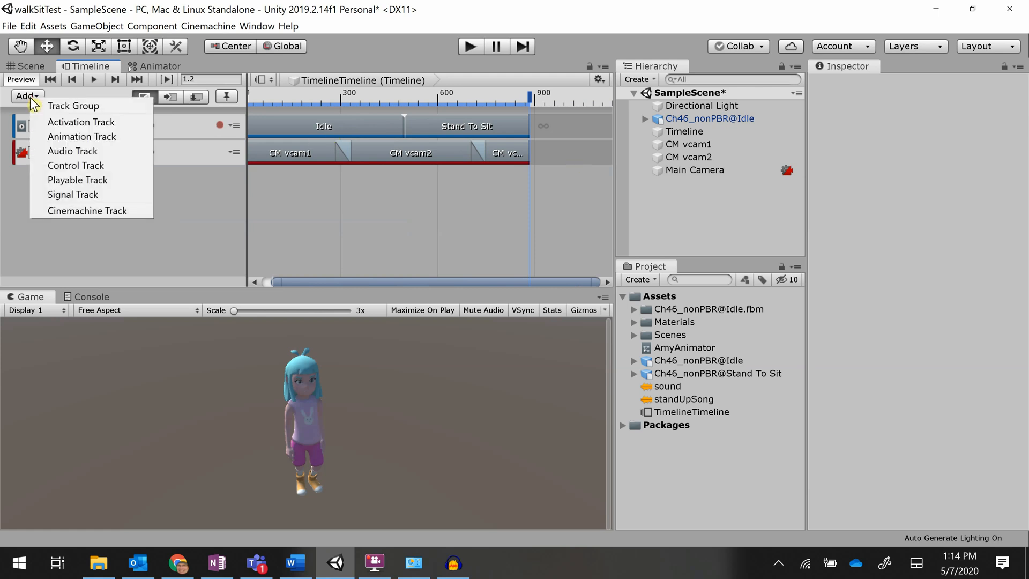
left_click(58, 151)
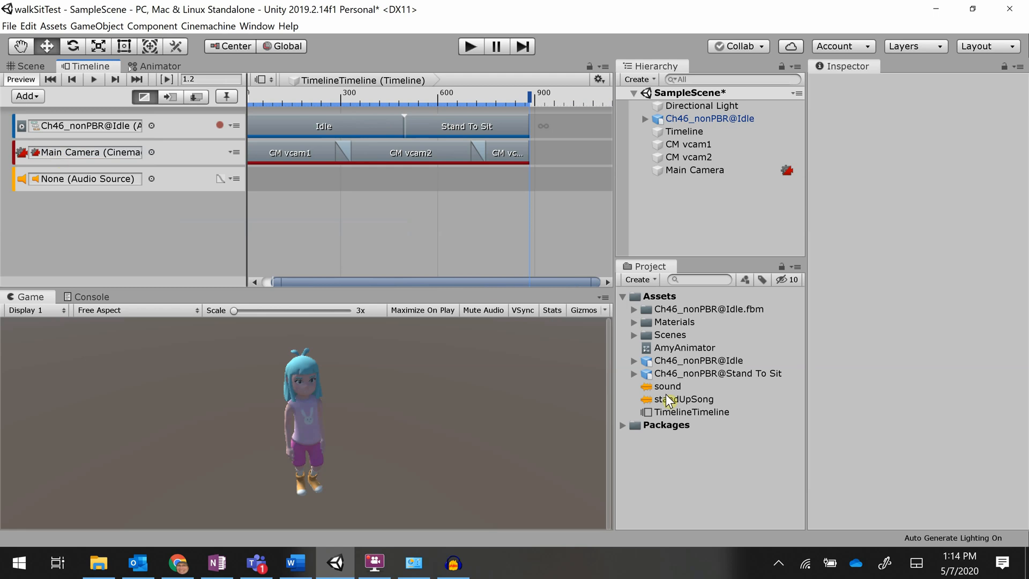
left_click_drag(671, 406, 234, 186)
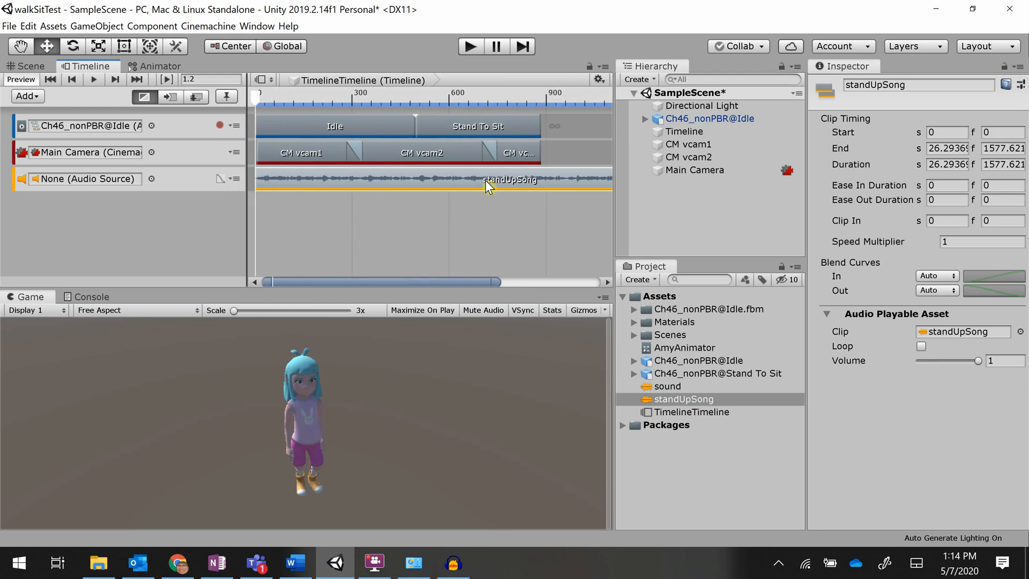
Trim the end of the standUpSong clip to frame 884, level with the end of the Stand To Sit clip.
left_click_drag(523, 283, 593, 272)
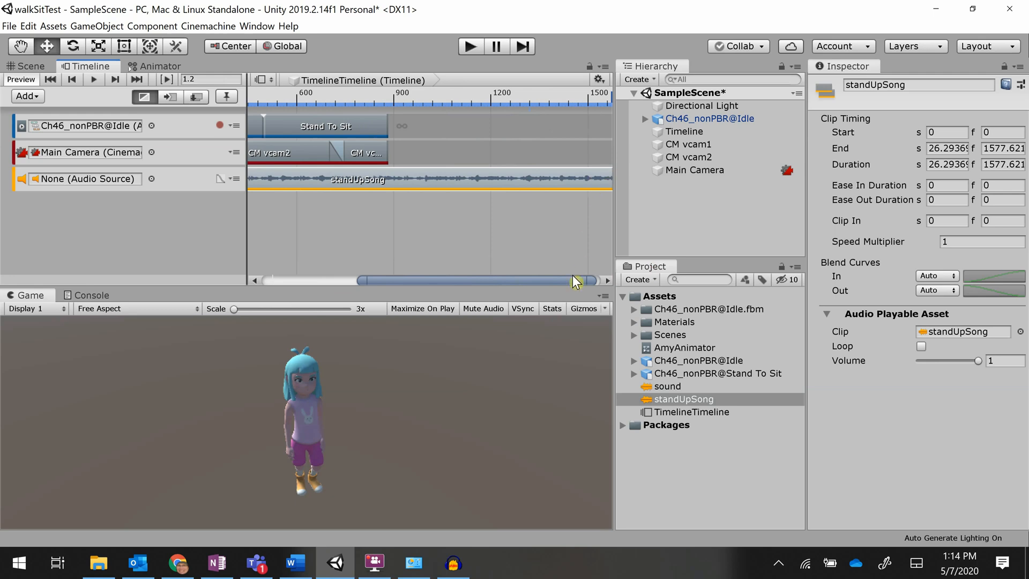
left_click_drag(562, 281, 606, 276)
left_click_drag(604, 174, 385, 180)
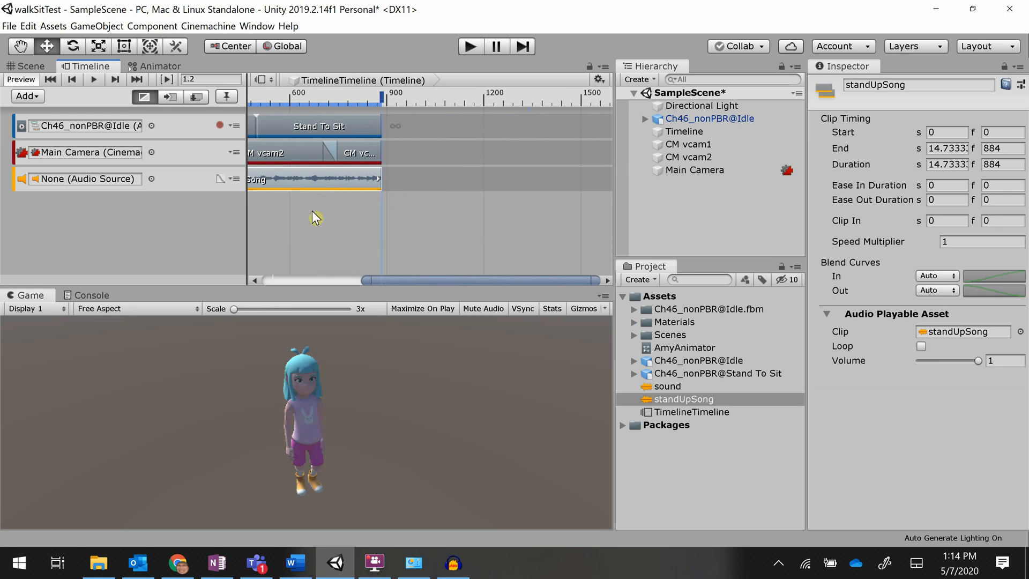
right_click(342, 182)
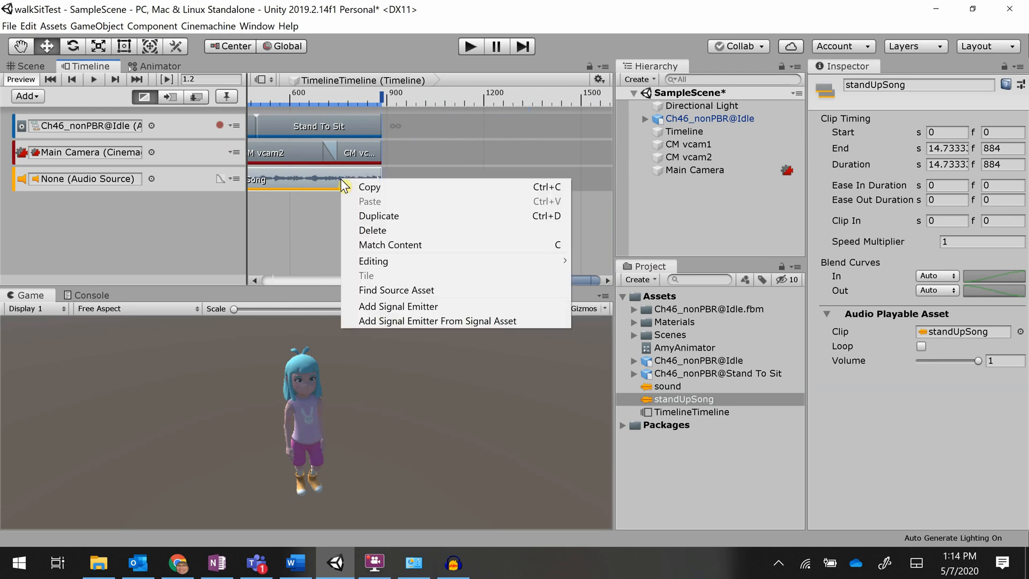
mouse_move(392, 266)
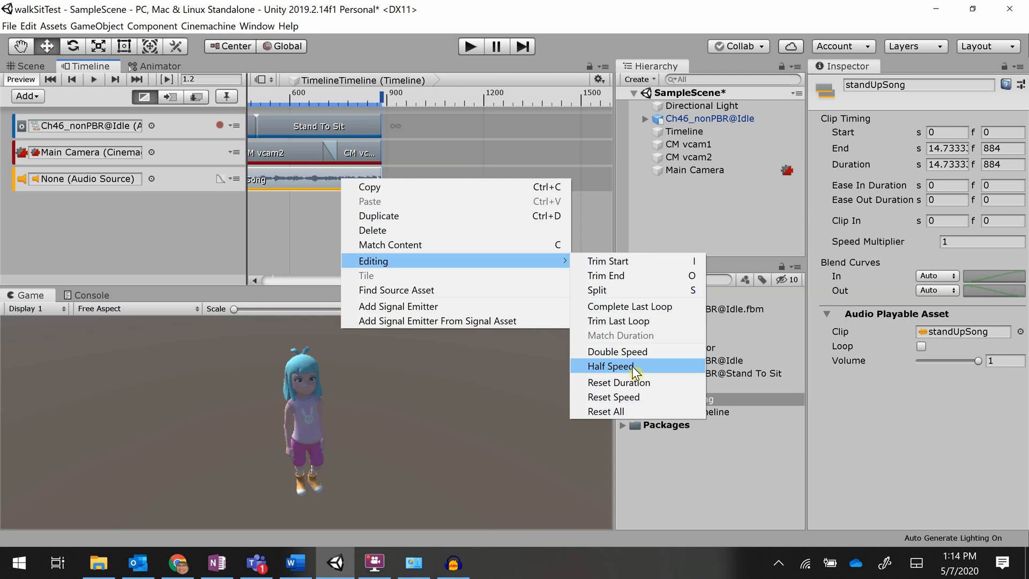
left_click(184, 259)
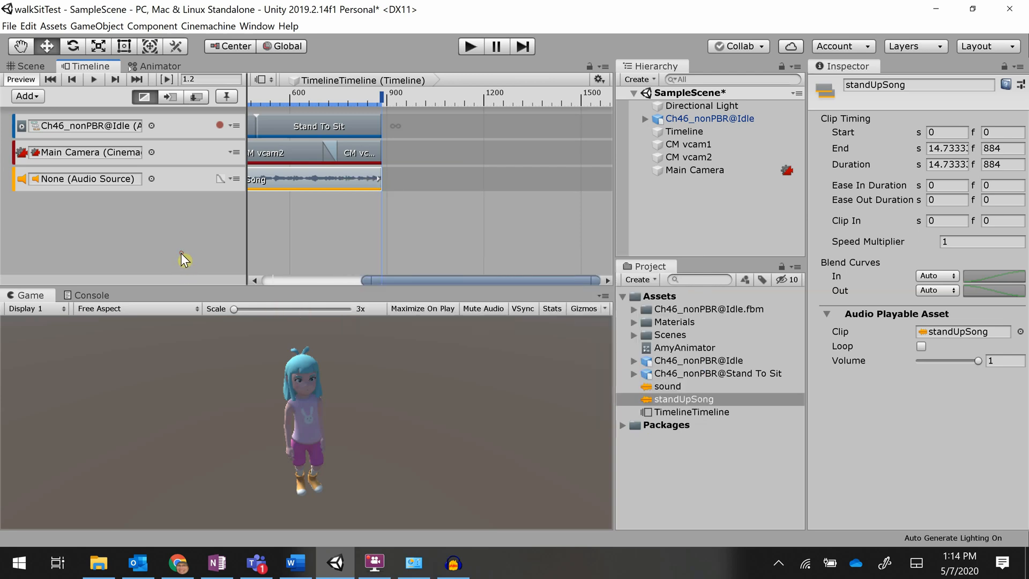
Show the audio track's curves view and select the track to examine its options and its volume, stereo pan and spatial blend properties.
left_click(221, 179)
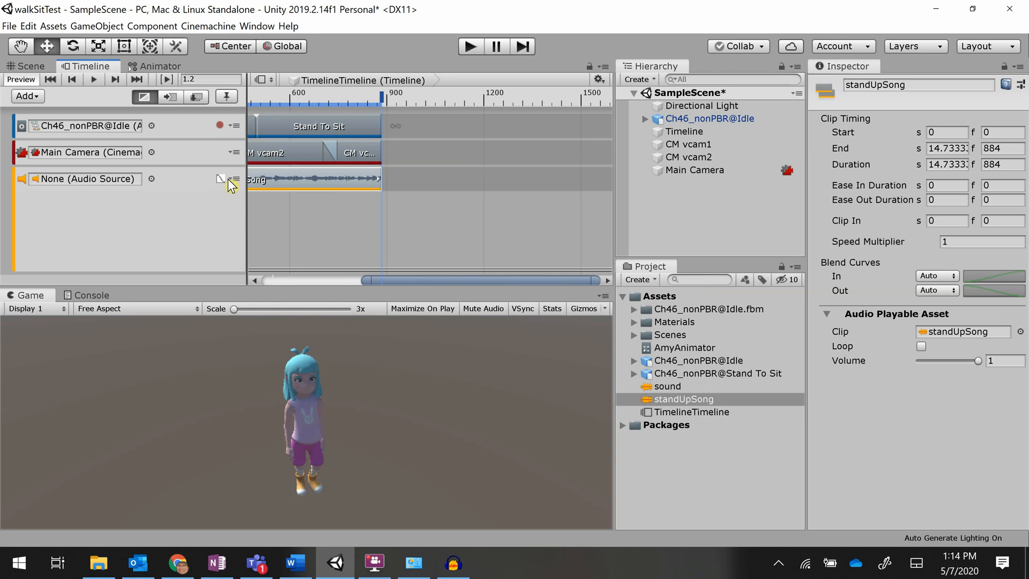
right_click(229, 178)
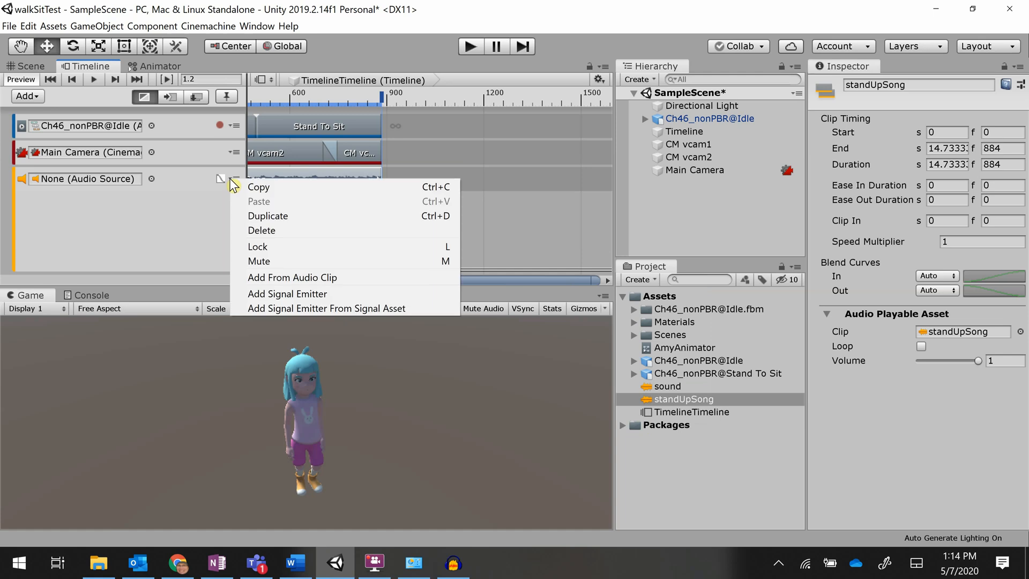
left_click(194, 213)
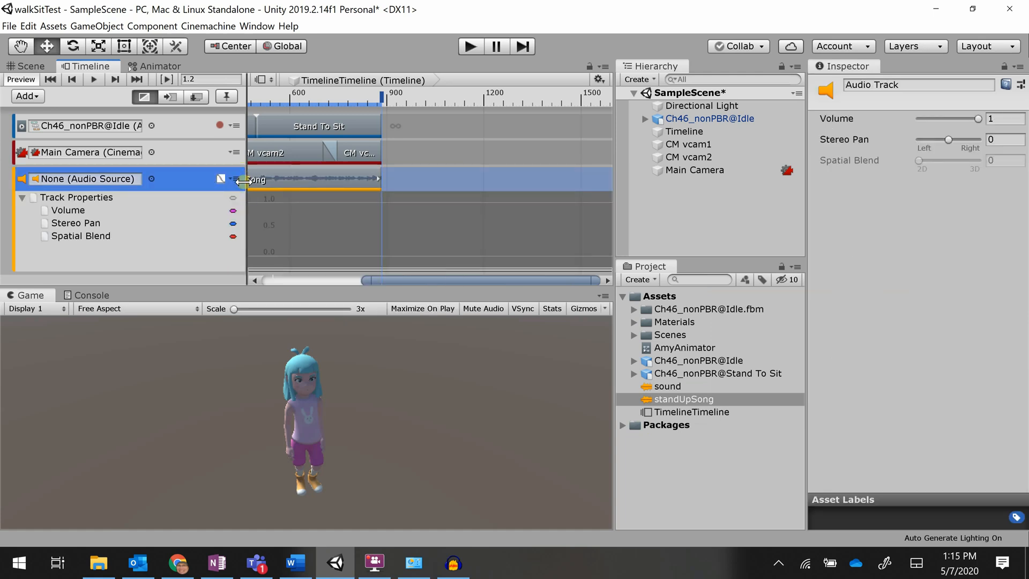
left_click(234, 180)
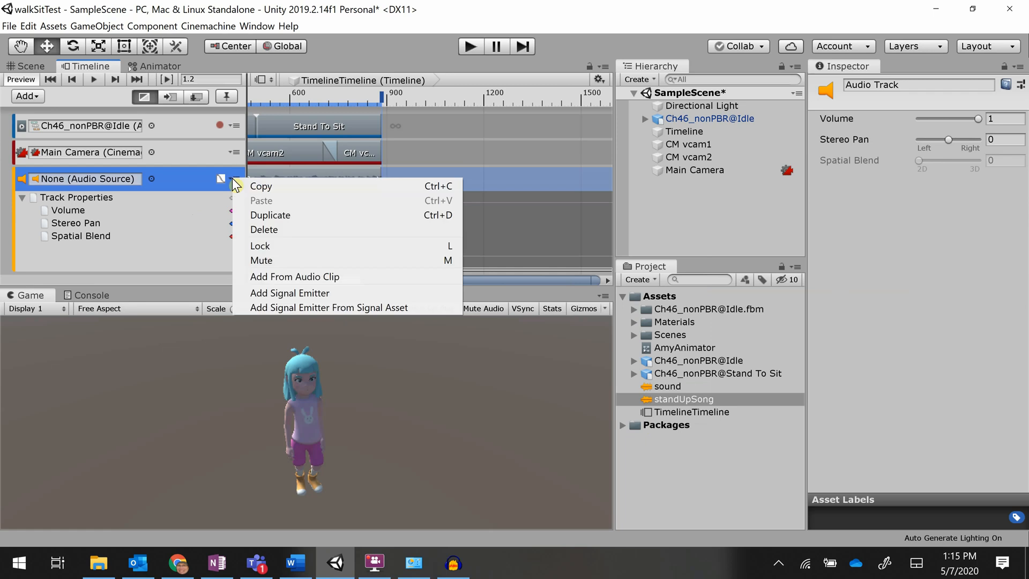
left_click(184, 252)
Run the scene in Play mode to preview the song together with the animation and camera shots, and stop the playback.
left_click_drag(390, 285, 252, 295)
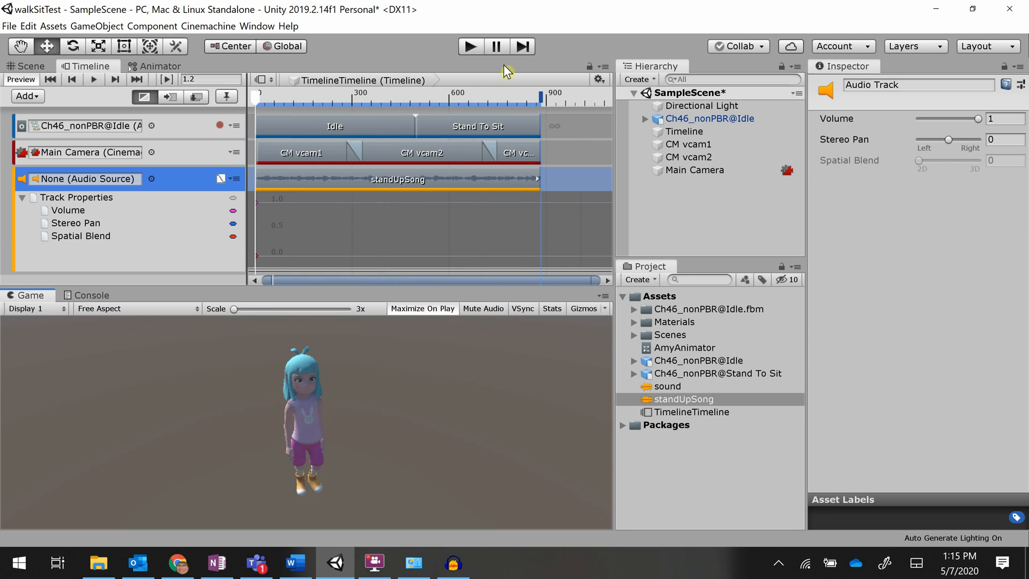
left_click(469, 46)
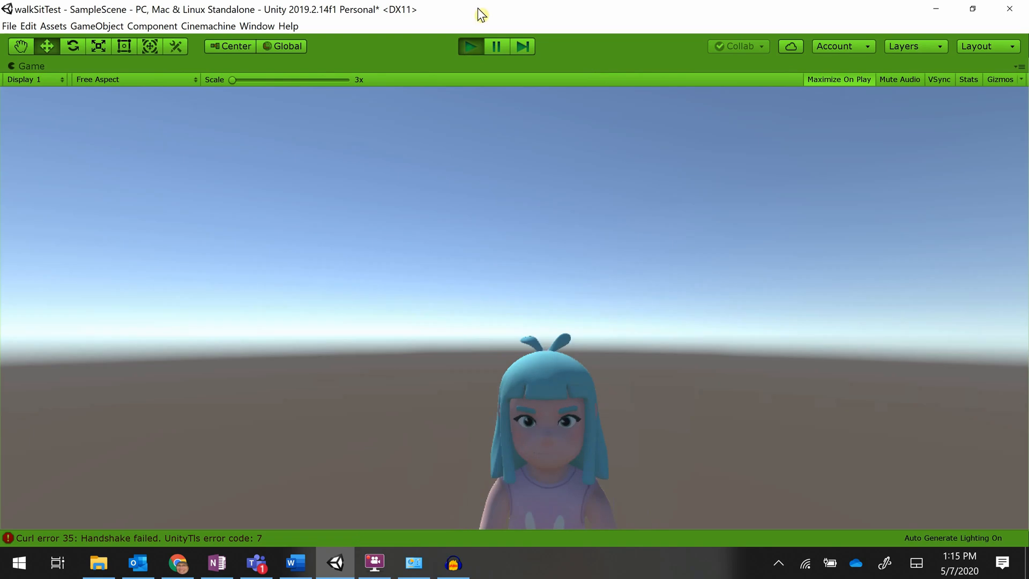
left_click(475, 45)
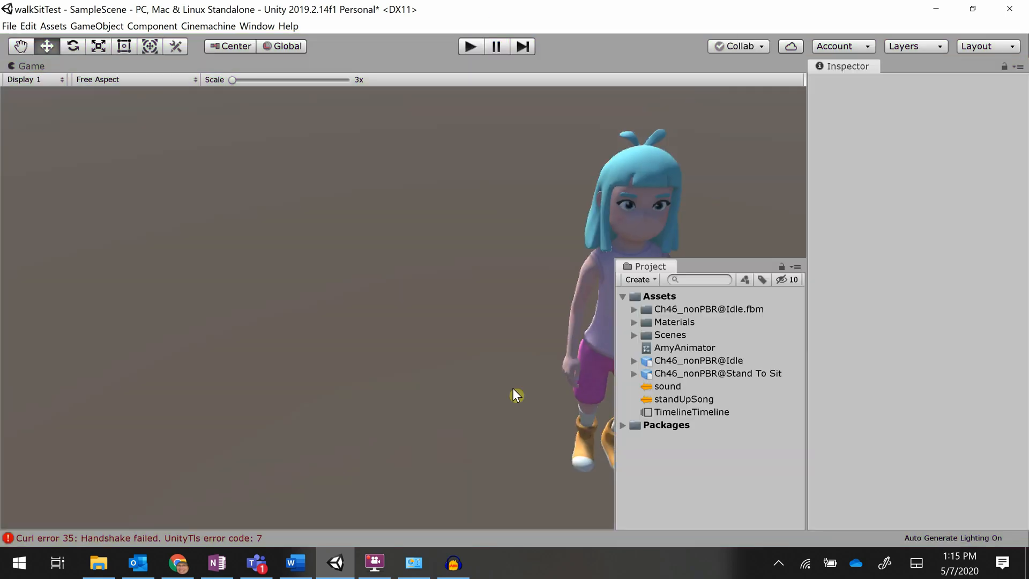